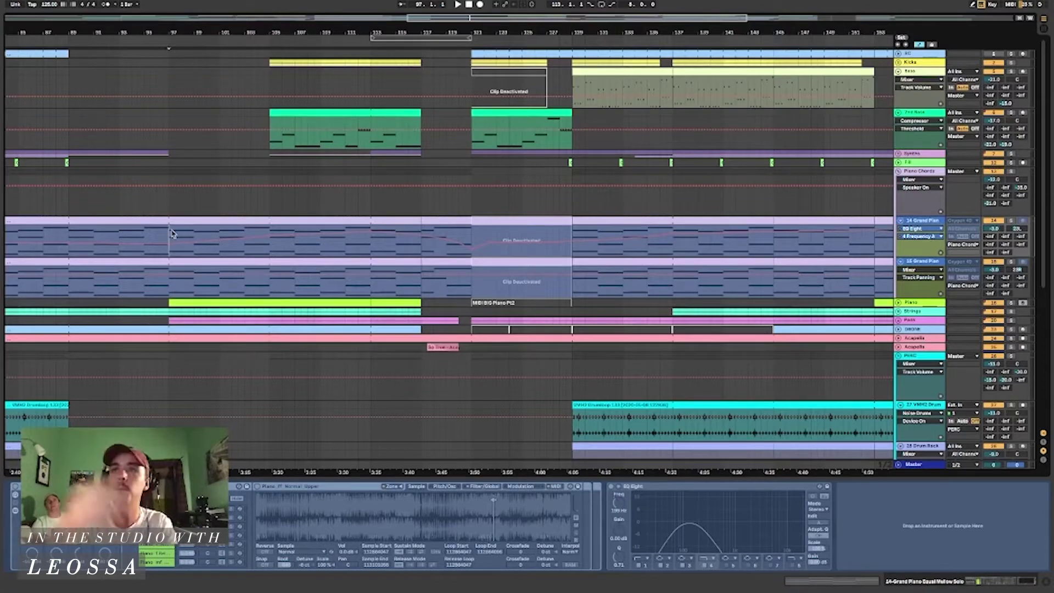
Open the Grand Piano chord clip's notes in the MIDI Note Editor
double_click(211, 221)
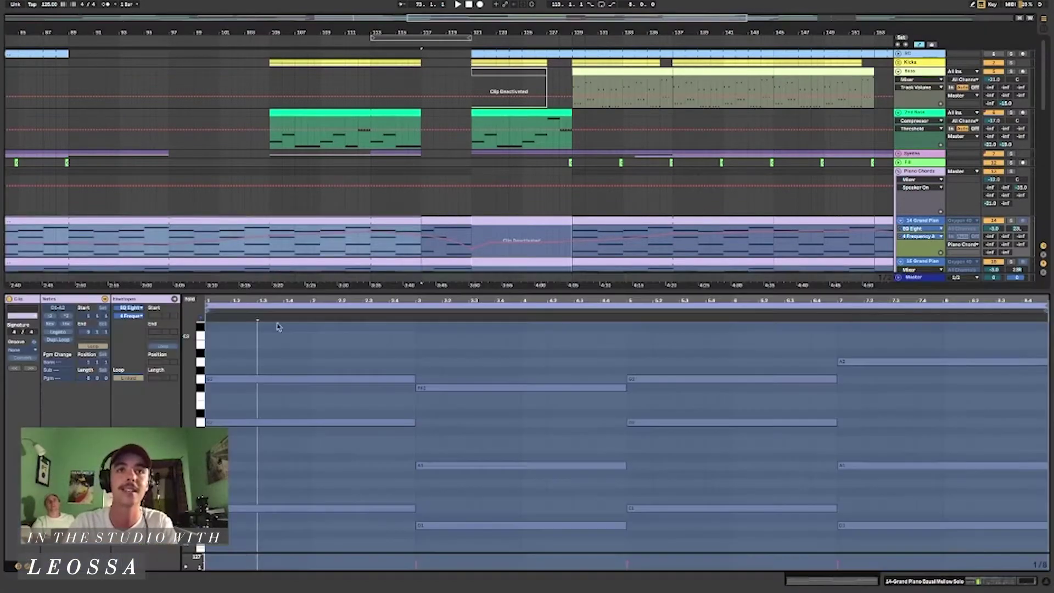
Enlarge the note editor, play the Grand Piano chords from the clip start, then hide the editor
left_click_drag(293, 291, 290, 211)
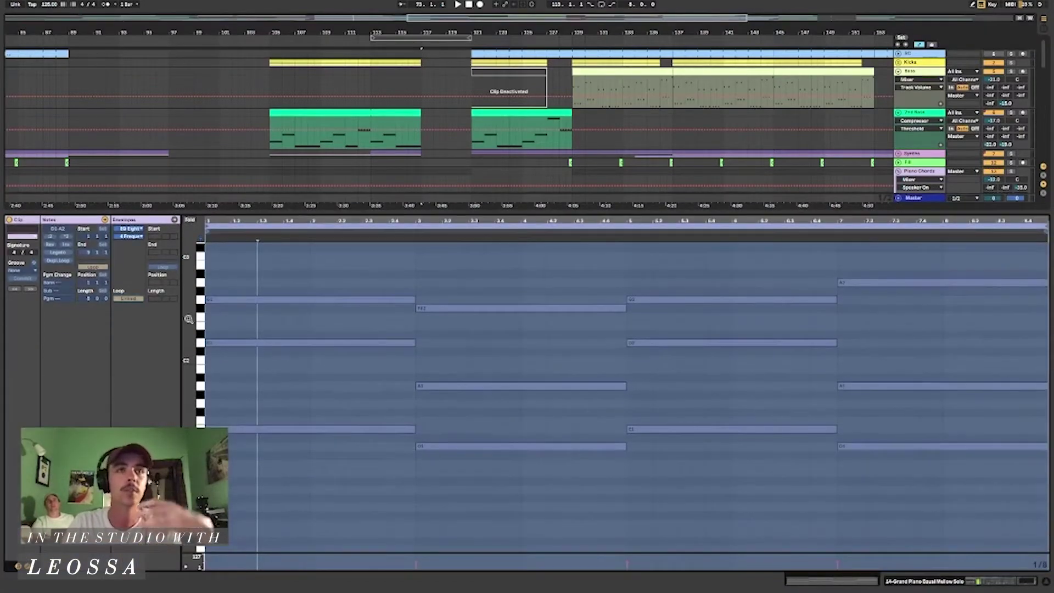
scroll(190, 319, "down", 1)
scroll(189, 319, "down", 1)
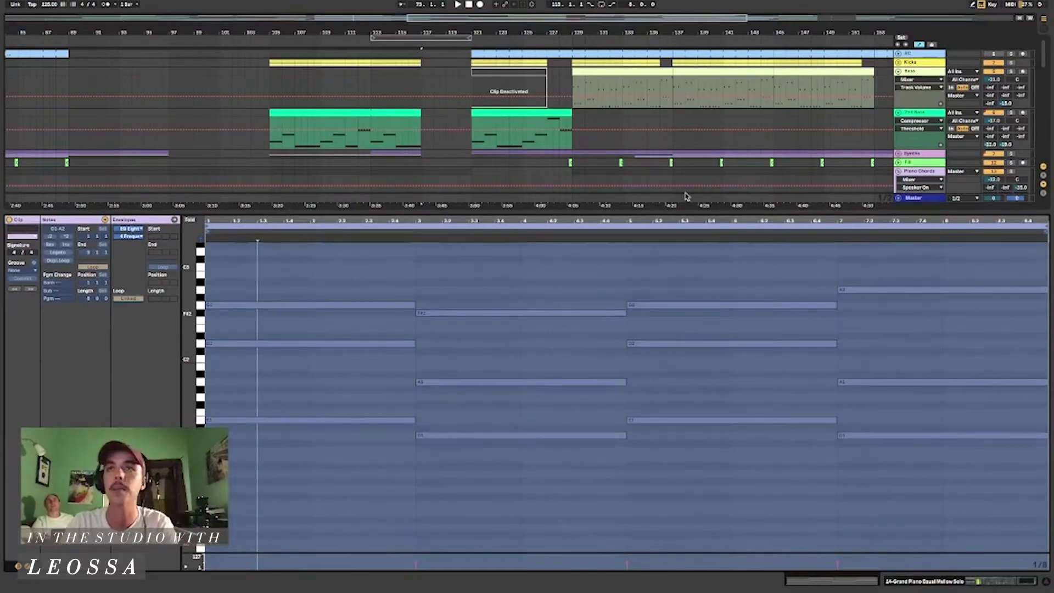
scroll(426, 94, "down", 5)
scroll(426, 94, "down", 3)
scroll(426, 94, "down", 3)
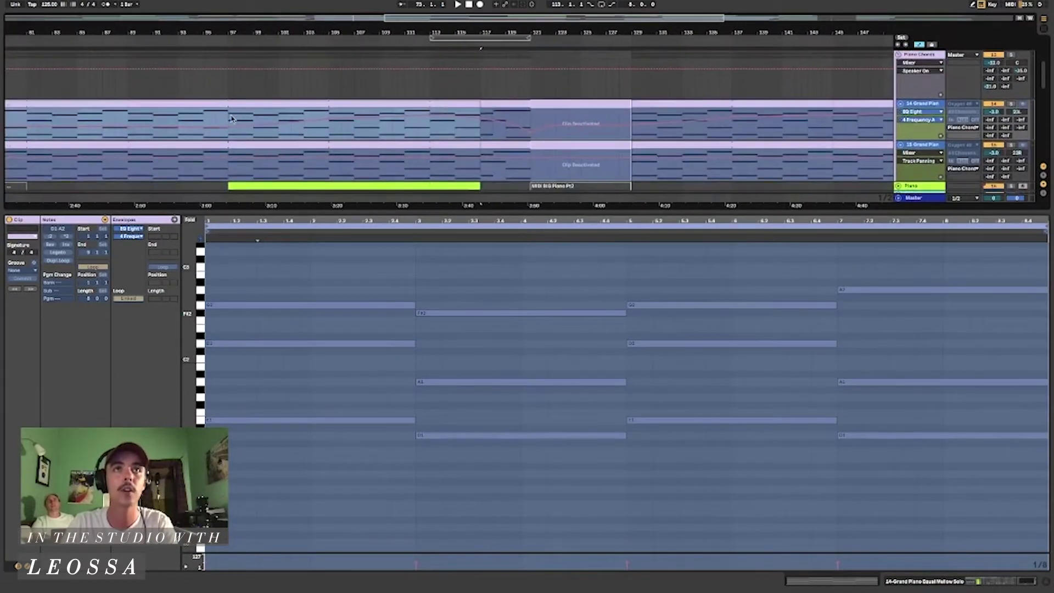
left_click(229, 117)
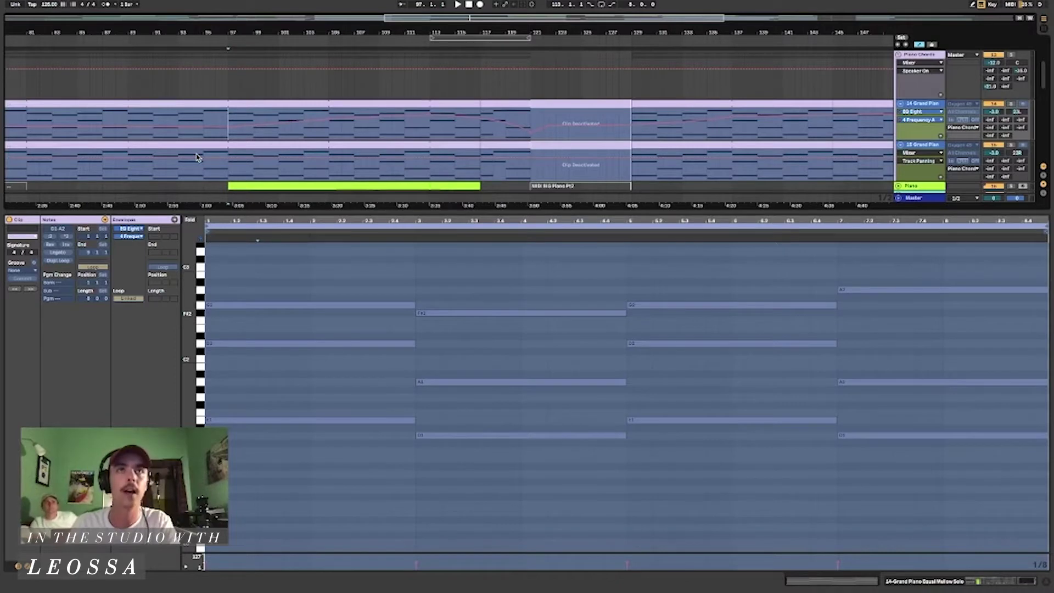
key("space")
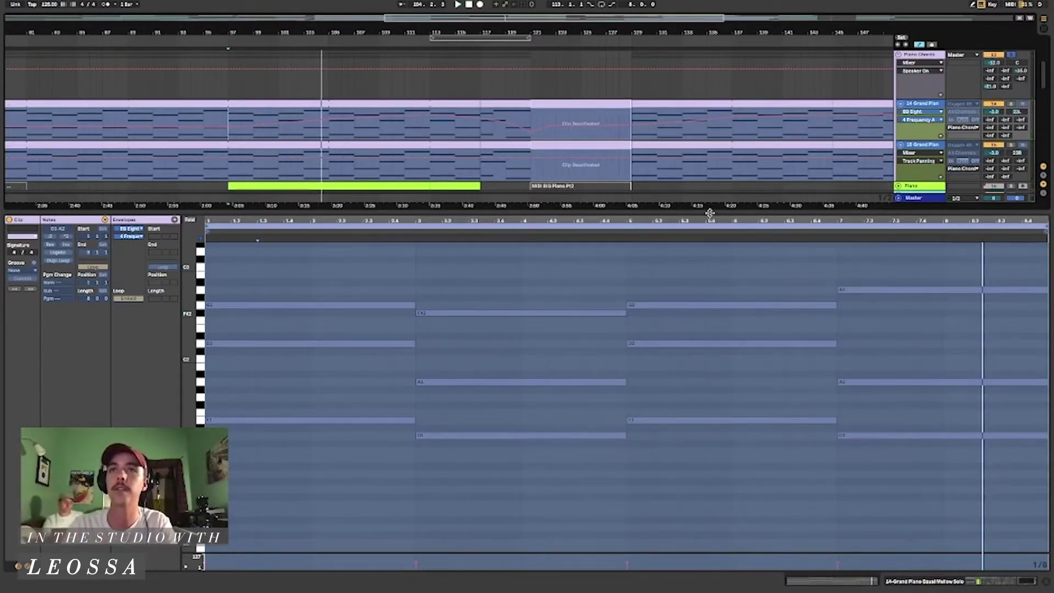
key("ctrl+alt+l")
Check the Piano Chords track's devices, then play and stop the Diva synth melody
double_click(932, 104)
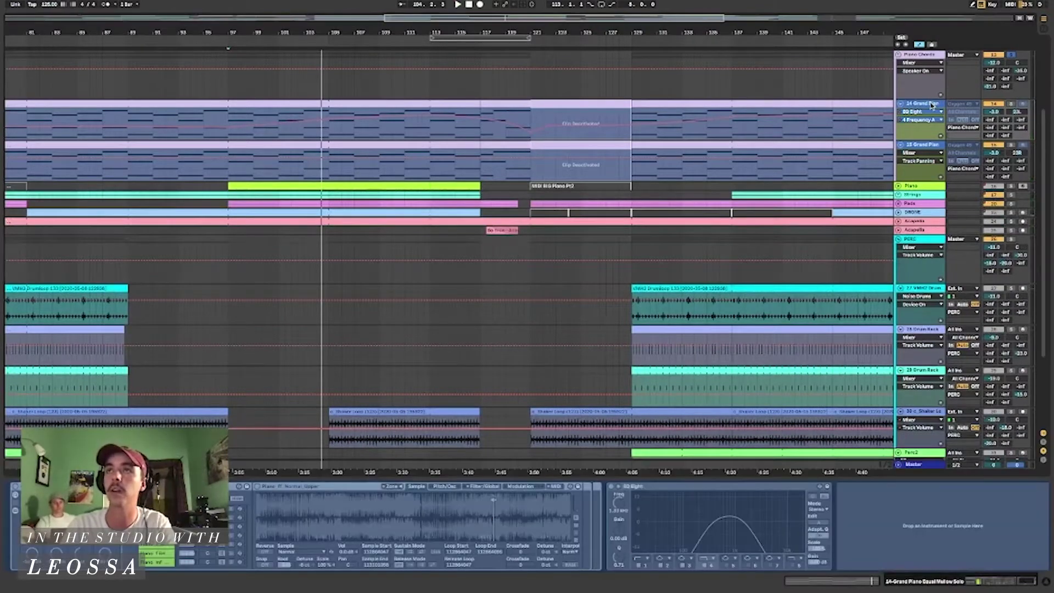
left_click(937, 54)
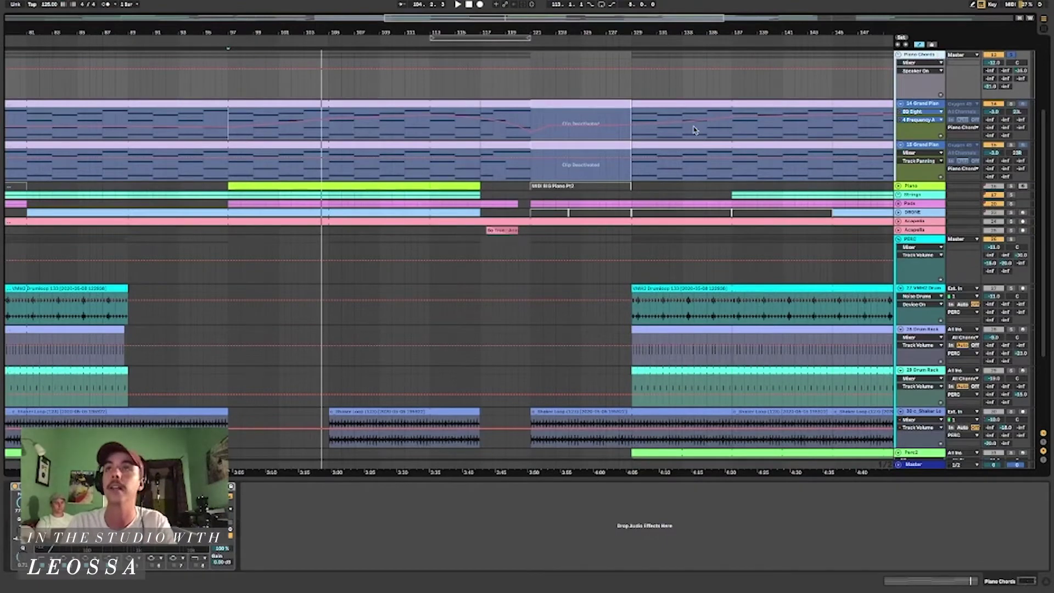
scroll(694, 130, "up", 2)
scroll(693, 129, "up", 2)
scroll(900, 155, "up", 2)
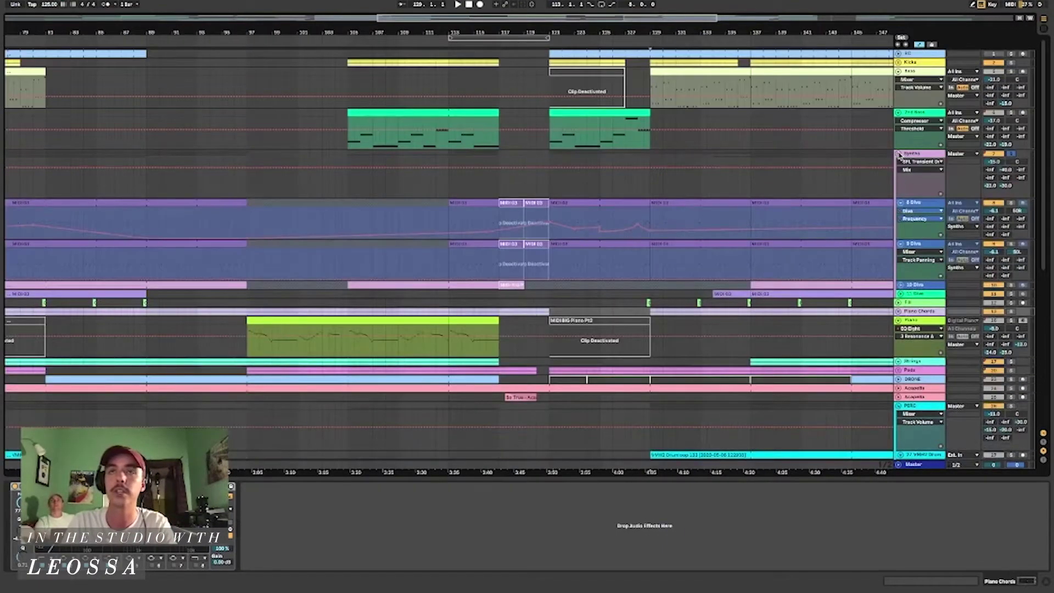
double_click(739, 206)
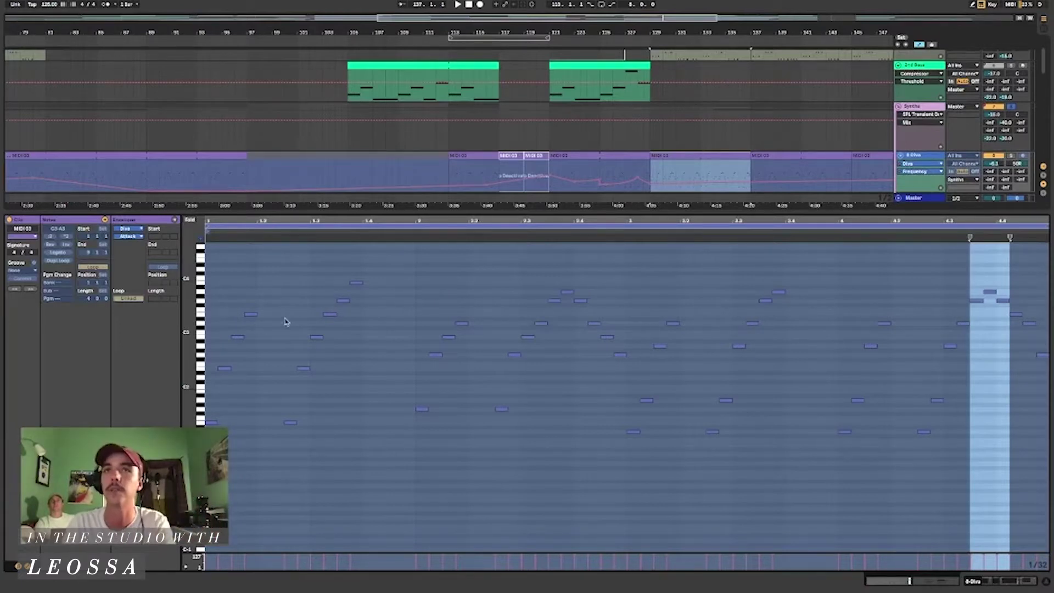
key("space")
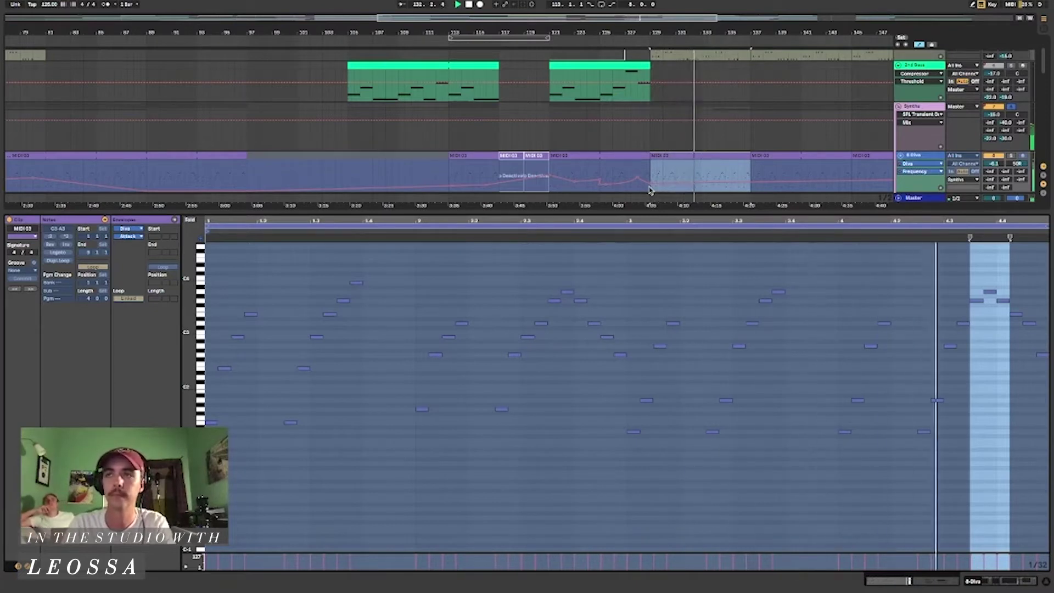
key("space")
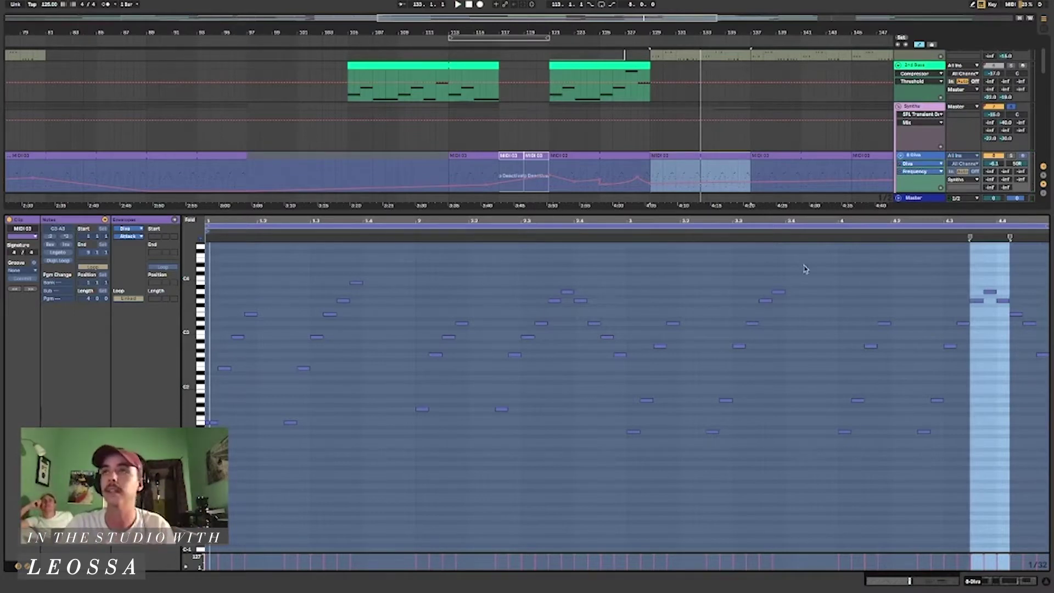
Collapse both synth tracks and the Synths group, then open the Piano melody clip
double_click(934, 156)
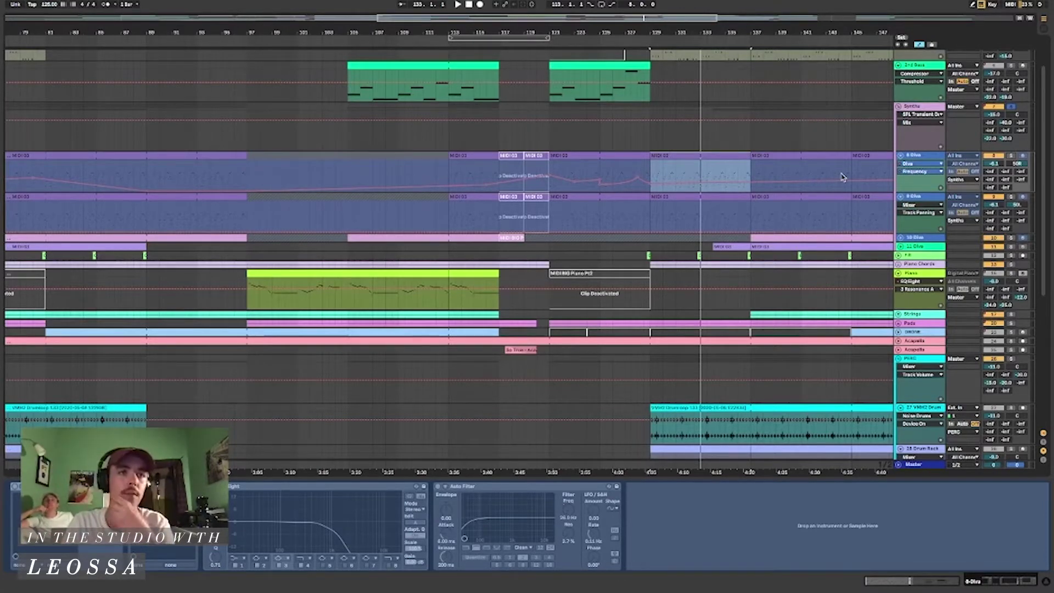
left_click(902, 157)
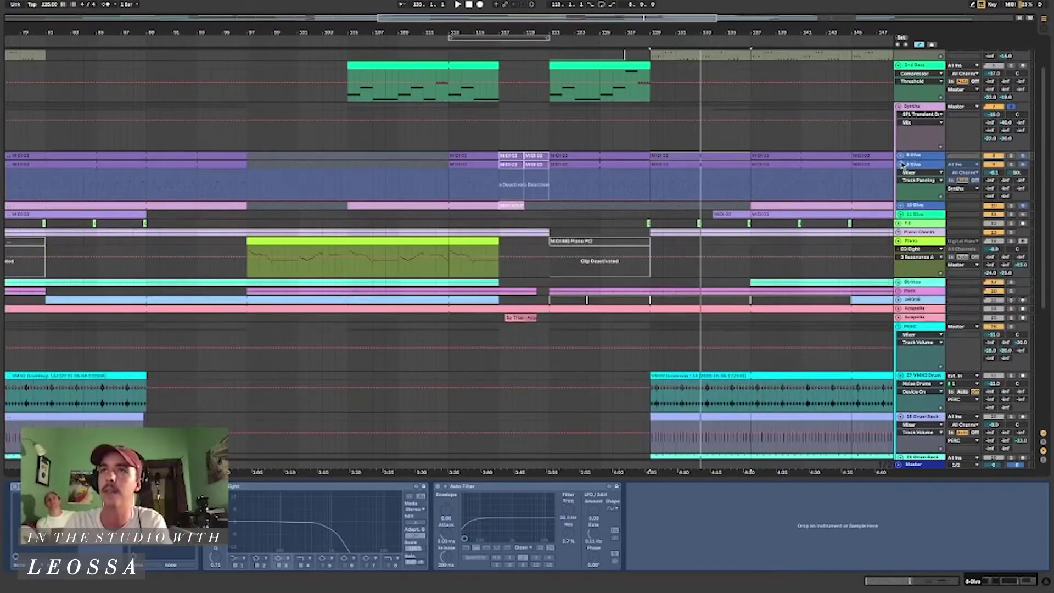
left_click(902, 164)
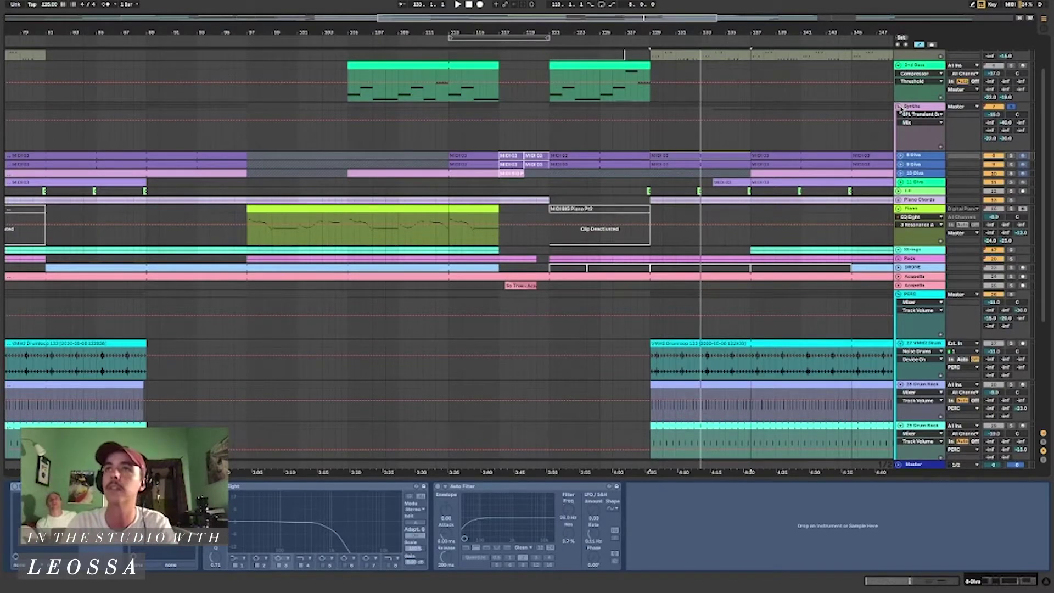
left_click(899, 108)
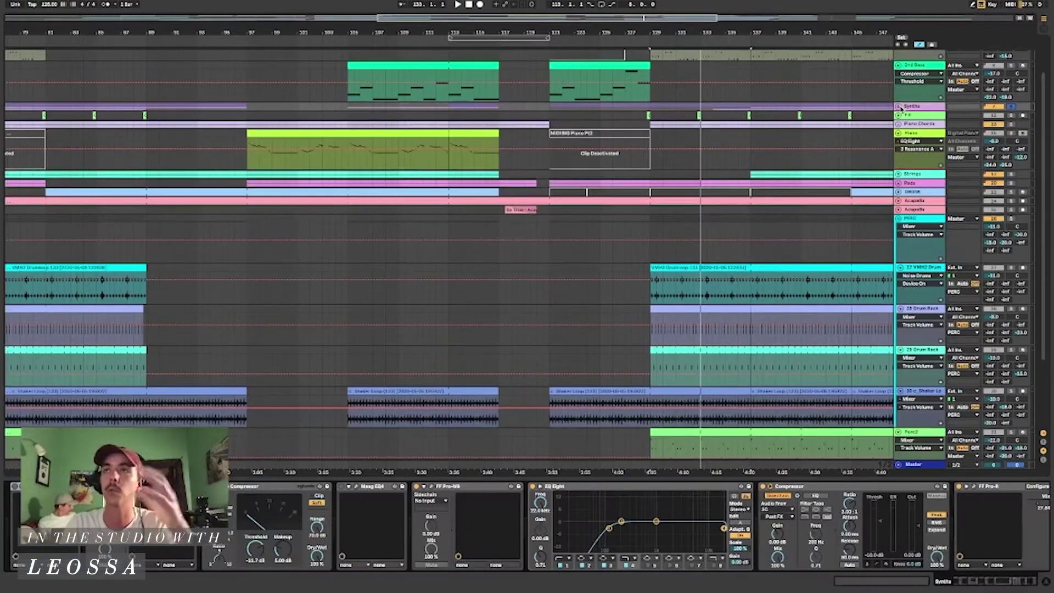
double_click(433, 135)
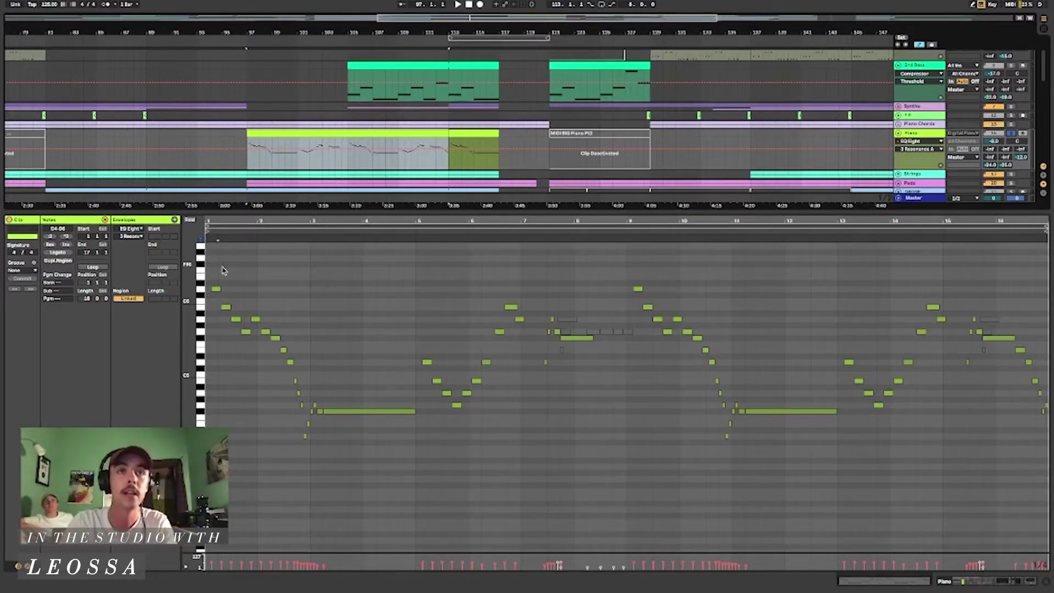
Select the Piano melody's opening phrase and the following phrase's notes, then clear the selection
left_click_drag(216, 274, 403, 281)
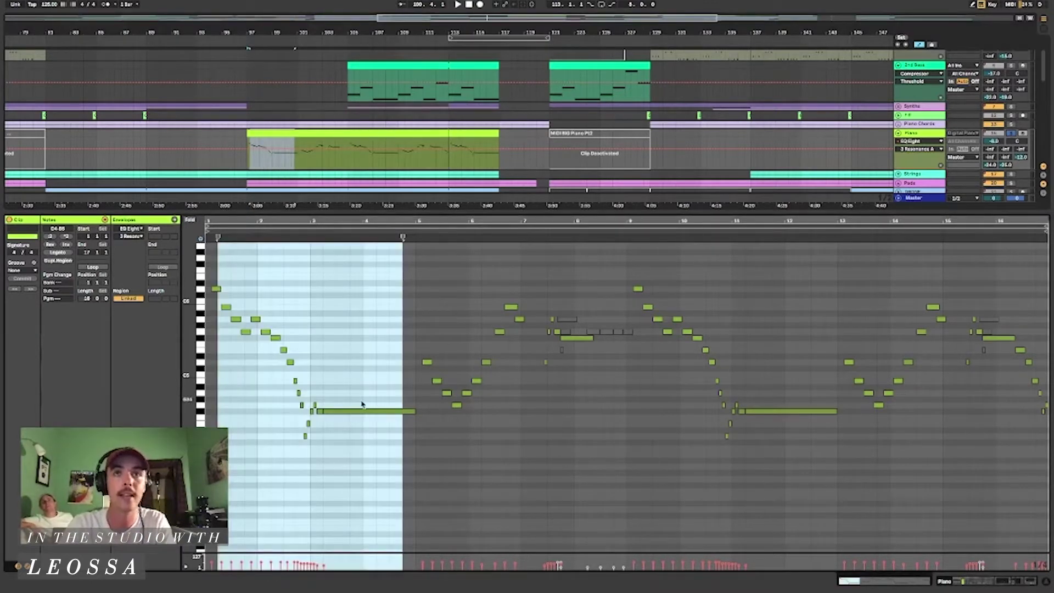
left_click_drag(427, 444, 610, 300)
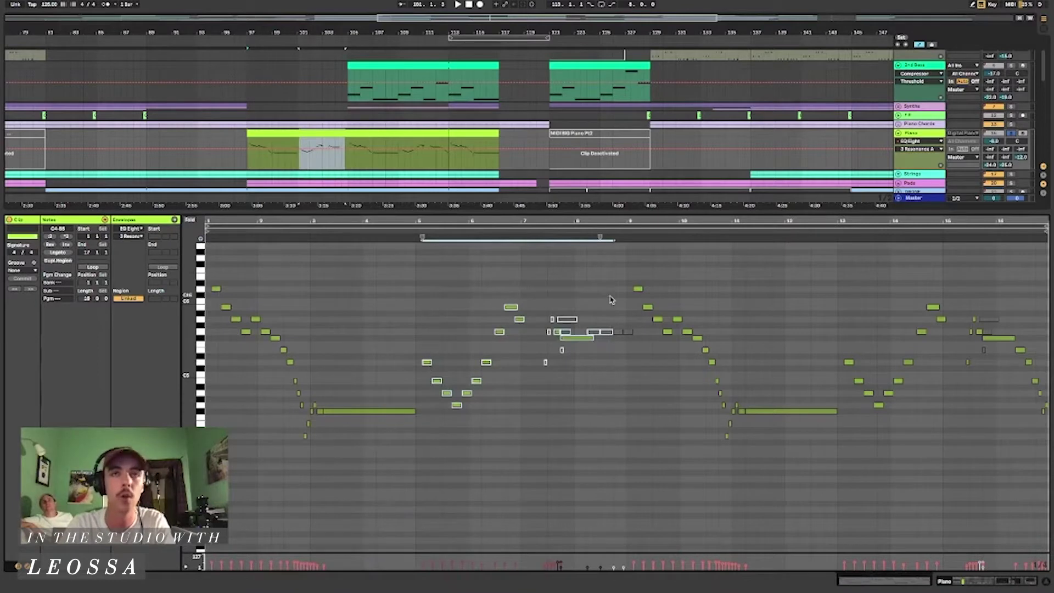
left_click(438, 294)
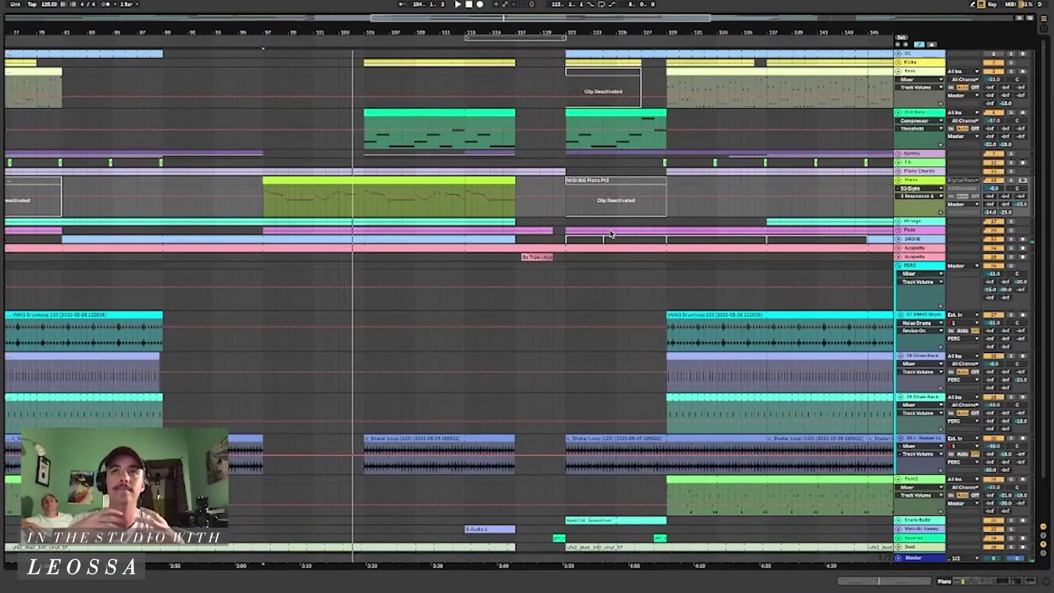
Deactivate the second 2nd Bass clip, then show the 2nd Bass and Bass effect chains
left_click(551, 213)
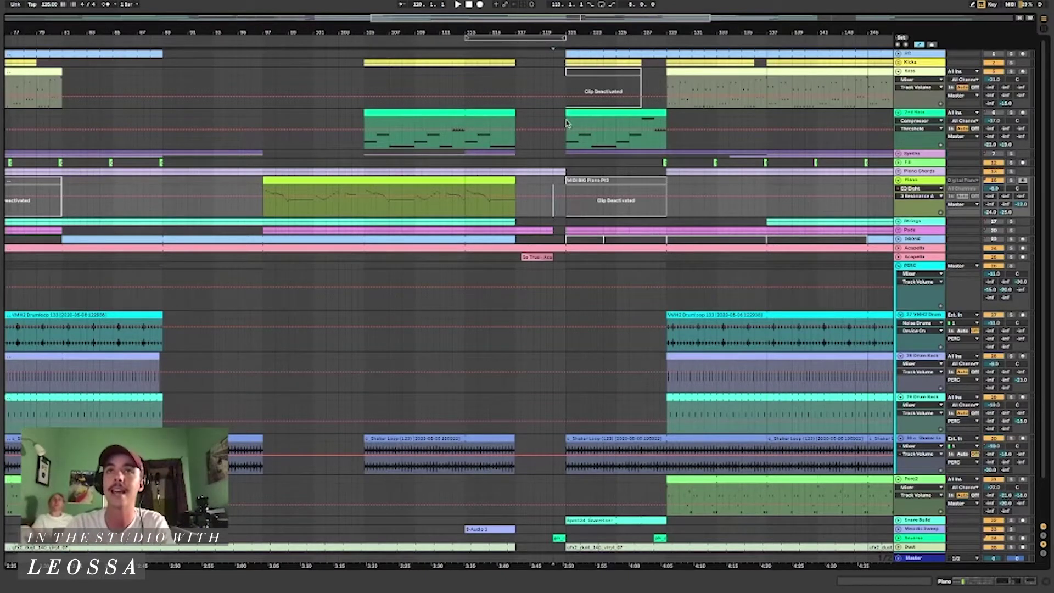
left_click_drag(567, 123, 665, 124)
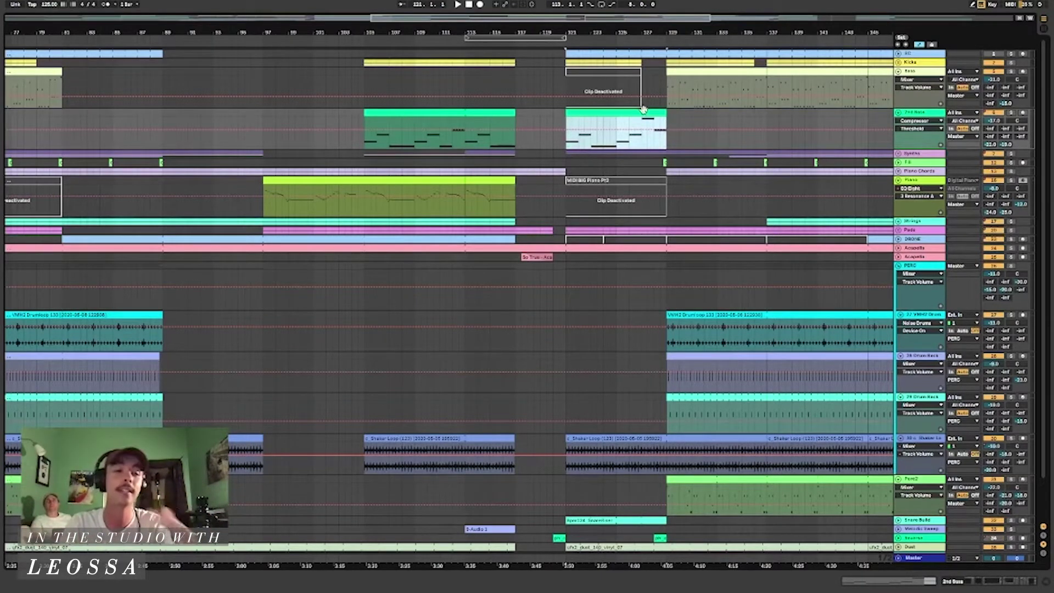
key("0")
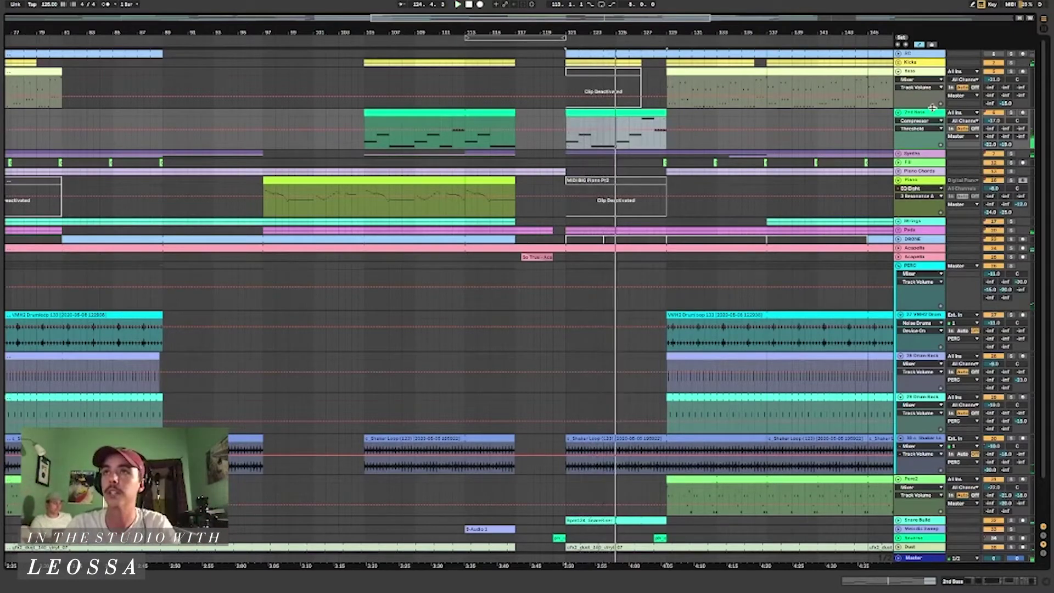
double_click(933, 114)
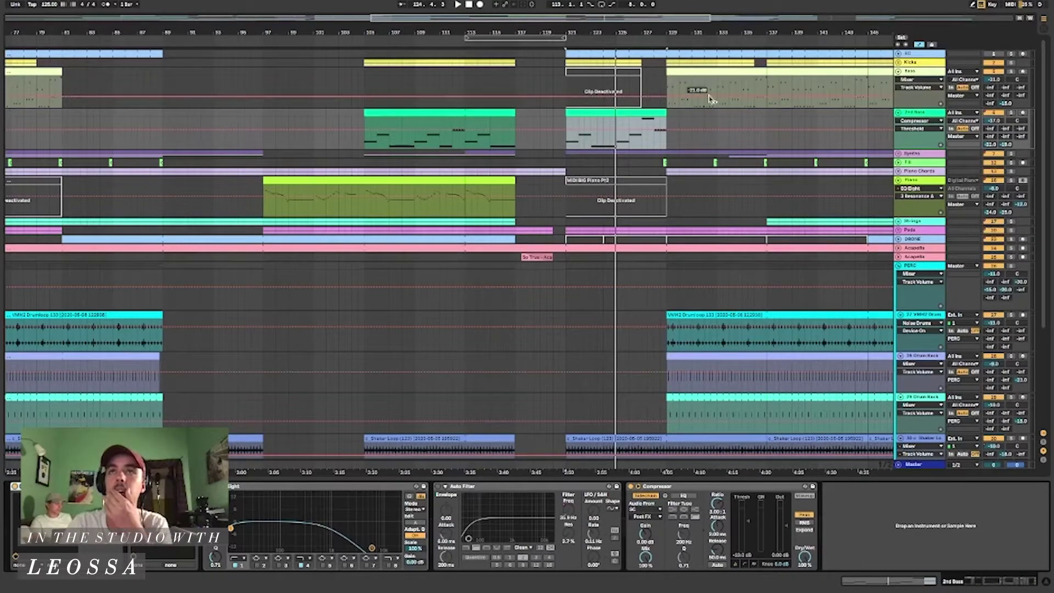
left_click(668, 81)
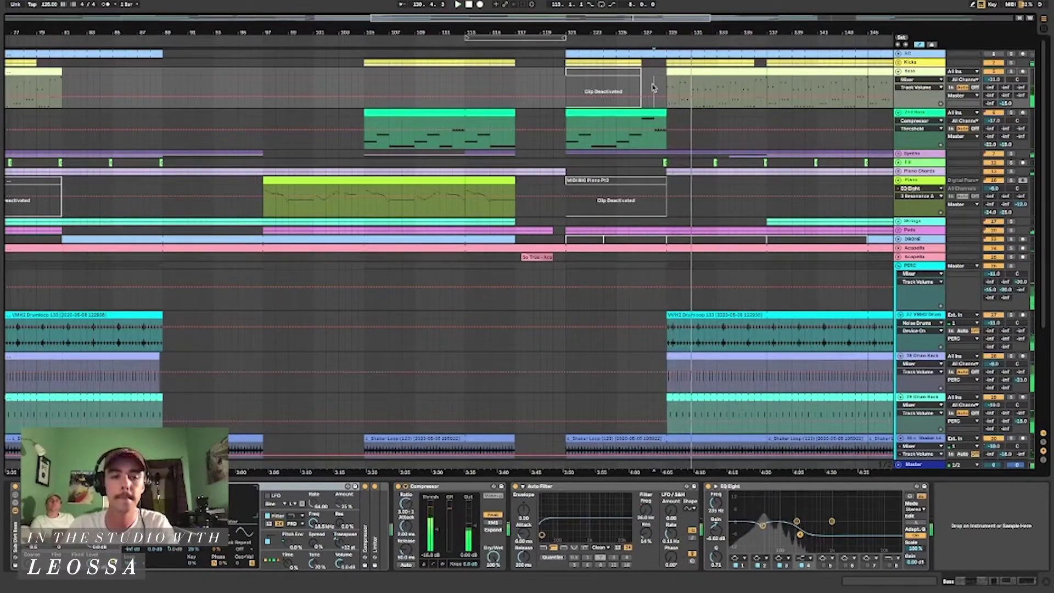
Open the Bass clip's notes, clear the time selection, and switch back to Device View
double_click(697, 73)
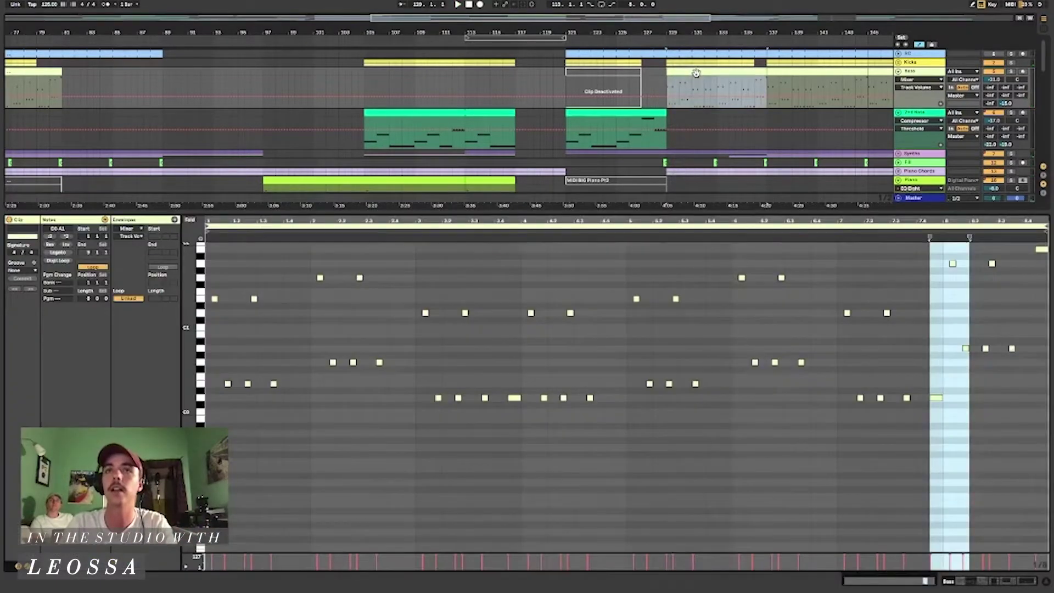
left_click(1013, 72)
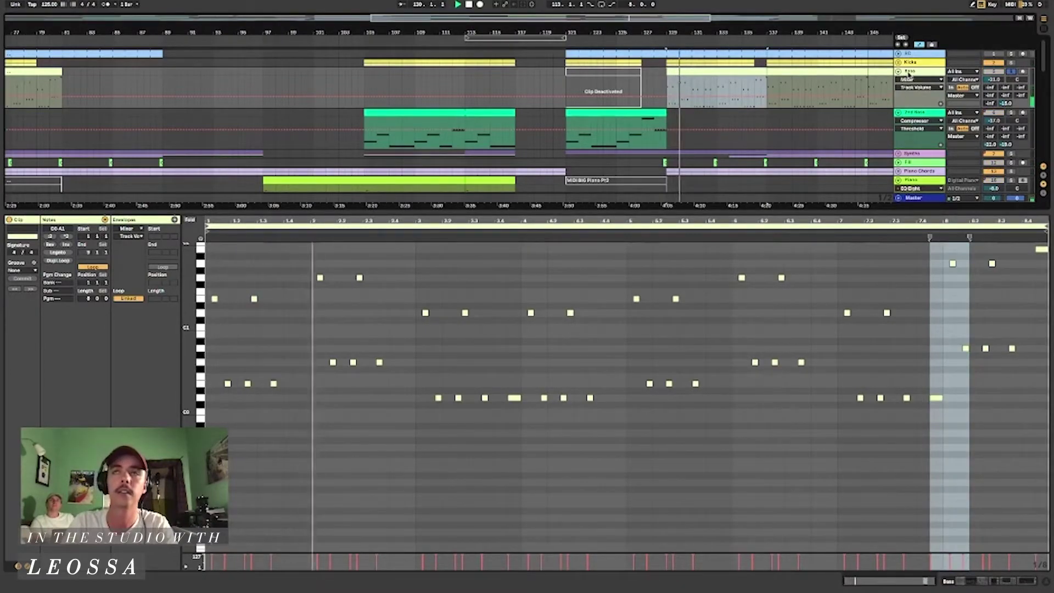
key("shift+Tab")
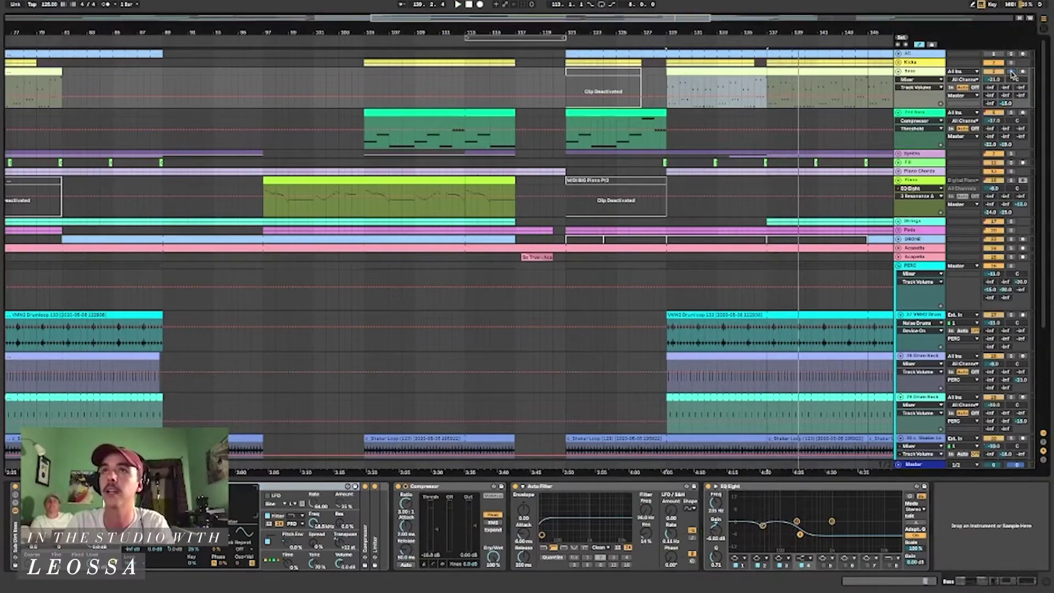
scroll(774, 159, "down", 5)
scroll(742, 172, "right", 2)
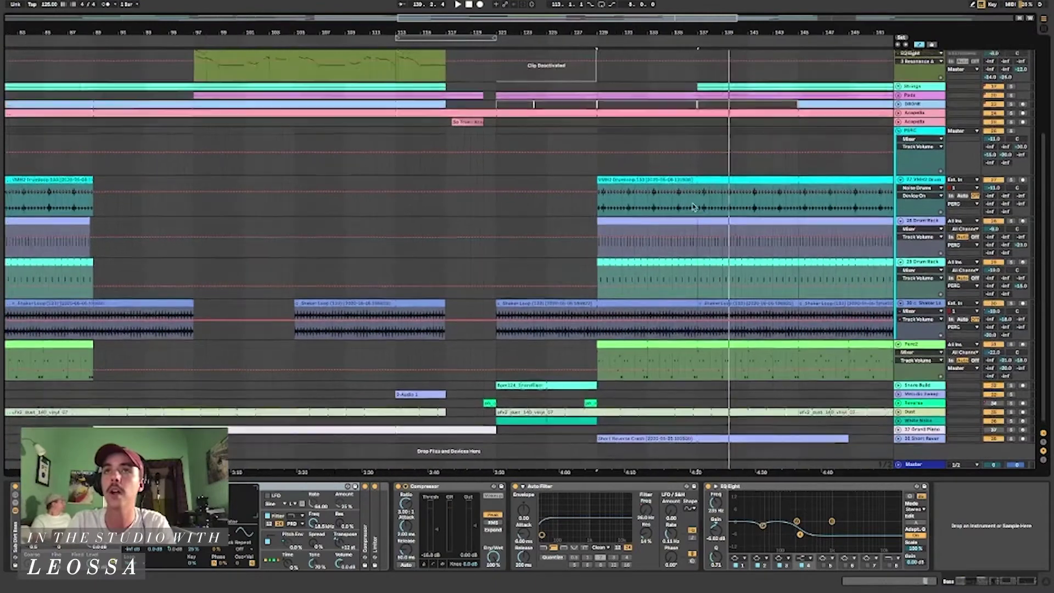
scroll(642, 214, "right", 4)
scroll(535, 255, "right", 5)
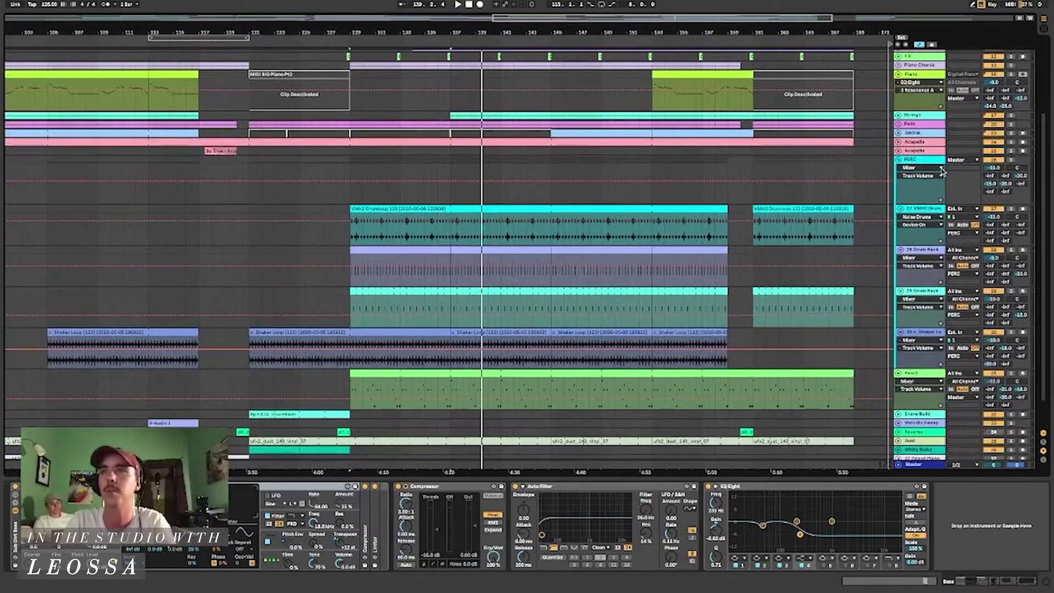
Play the drum loop section and select the green Perc2 clip to view its devices
left_click(520, 210)
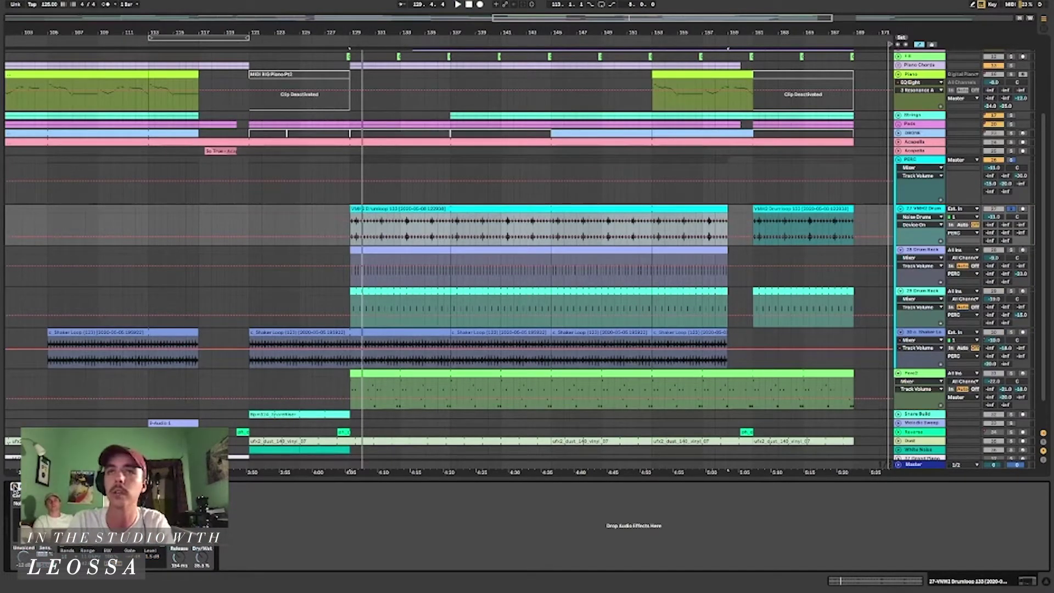
key("space")
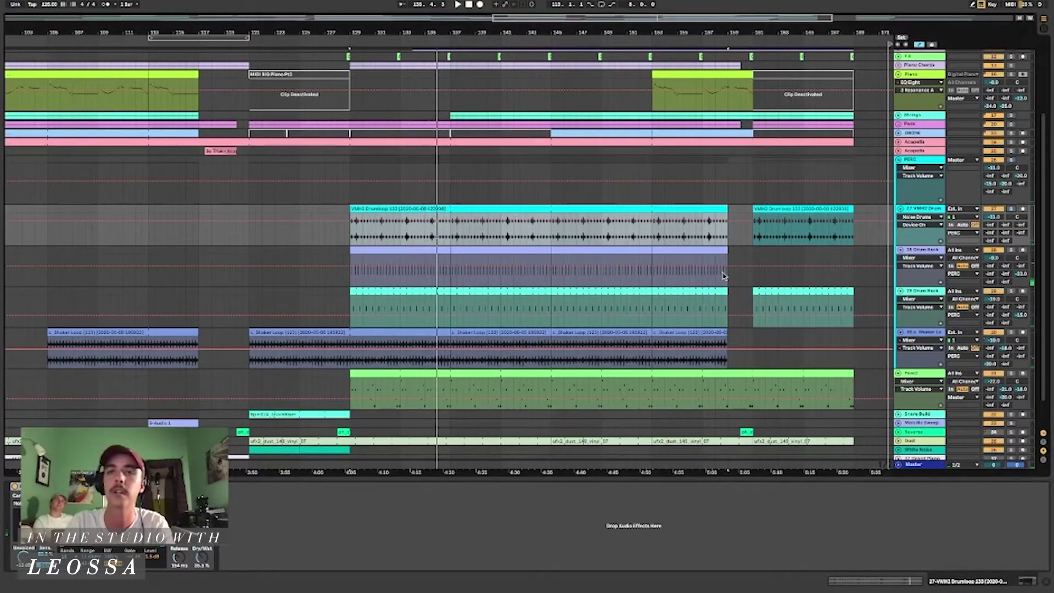
scroll(724, 275, "down", 2)
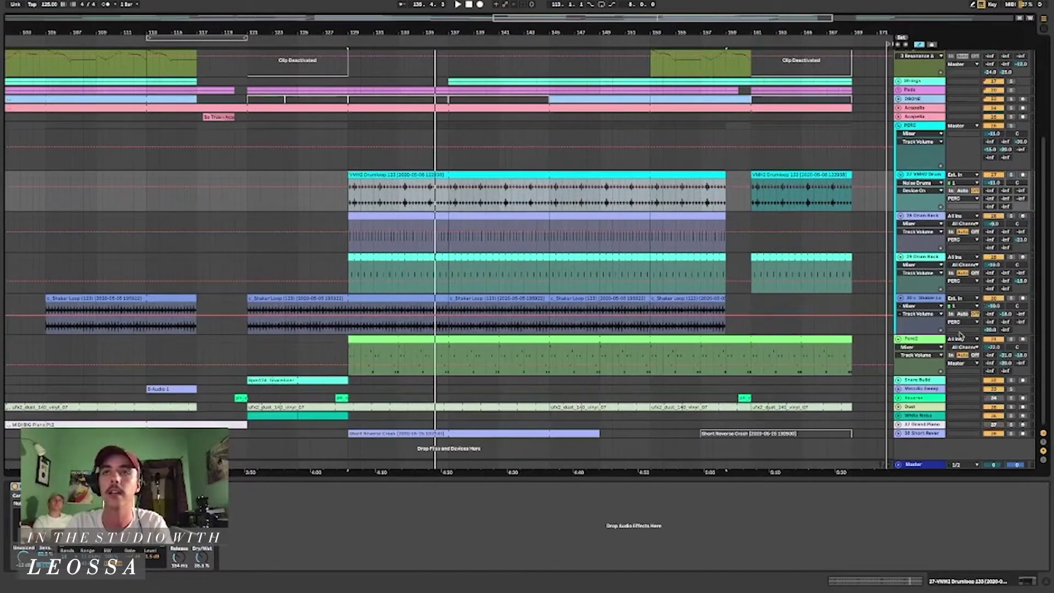
left_click(610, 341)
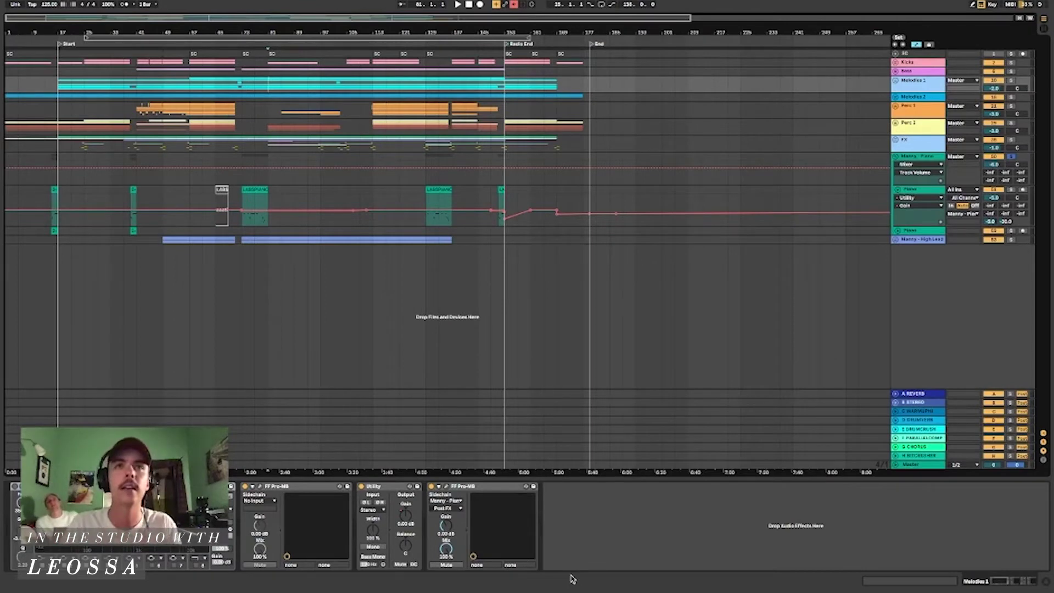
Disarm Arrangement Record, unfold and refold Melodies 1, and set the start at bar 113 on Perc 1
left_click(515, 5)
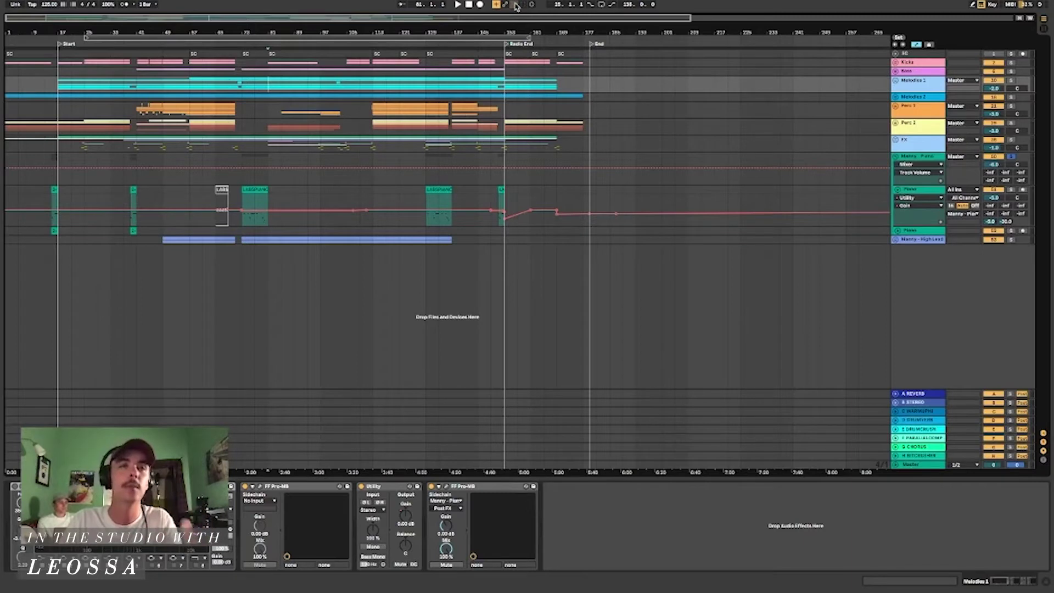
left_click(896, 81)
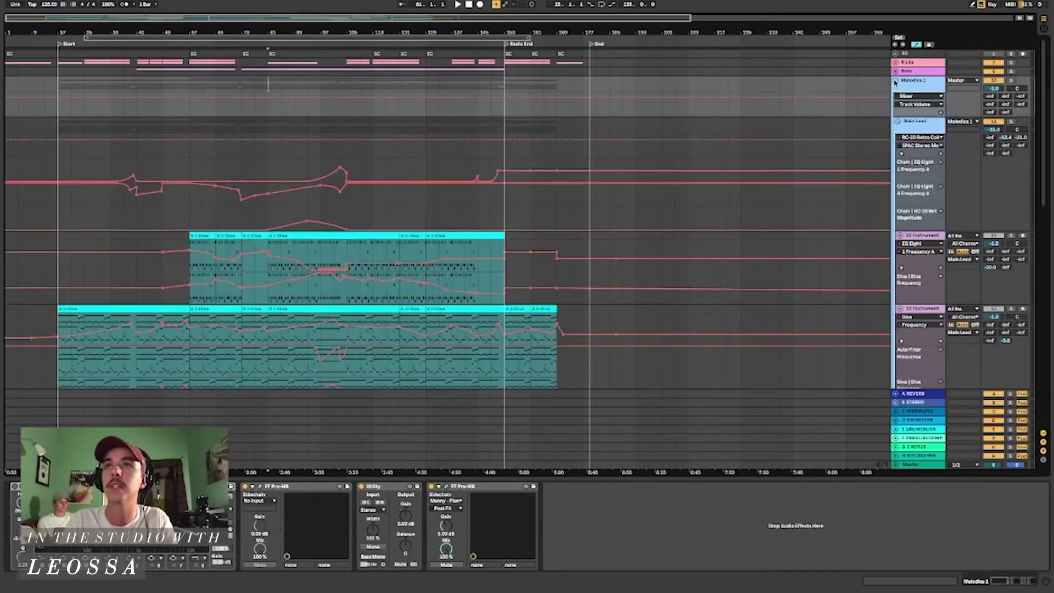
left_click(896, 82)
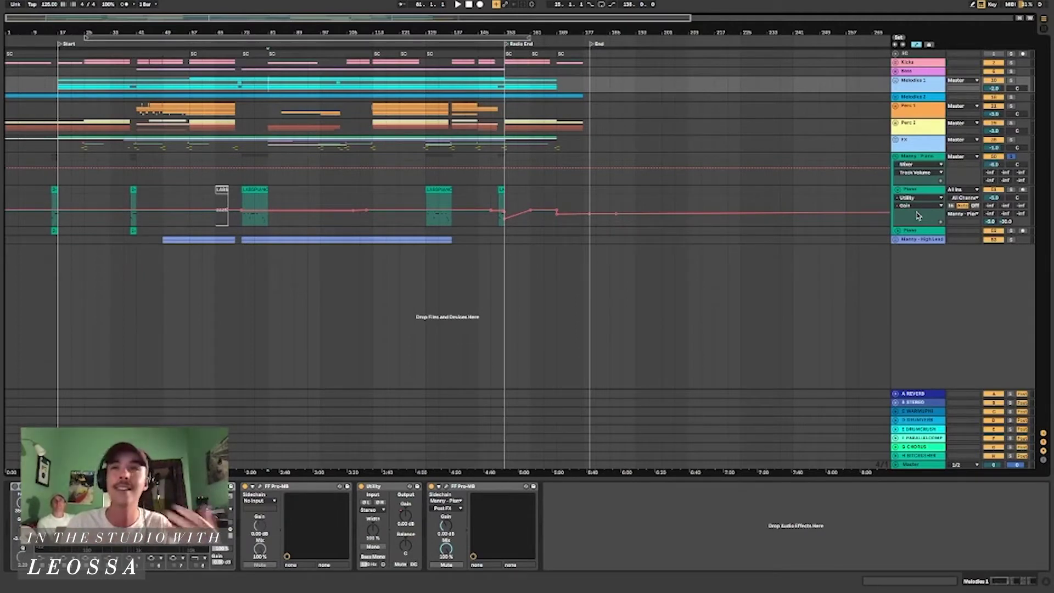
left_click(374, 117)
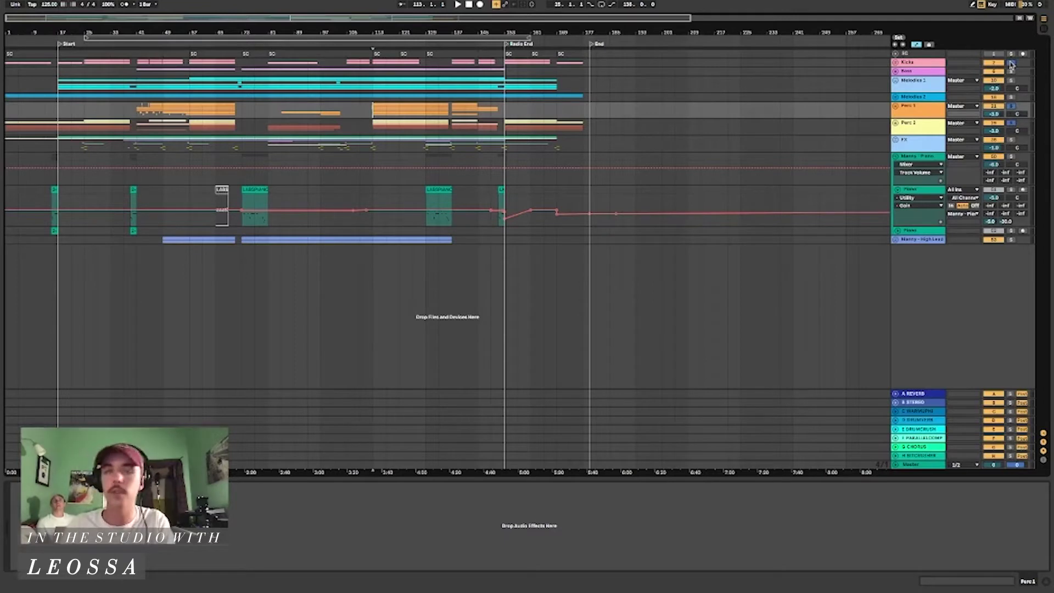
Start playback from bar 113 and reveal the lead and Diva tracks inside Melodies 1
key("space")
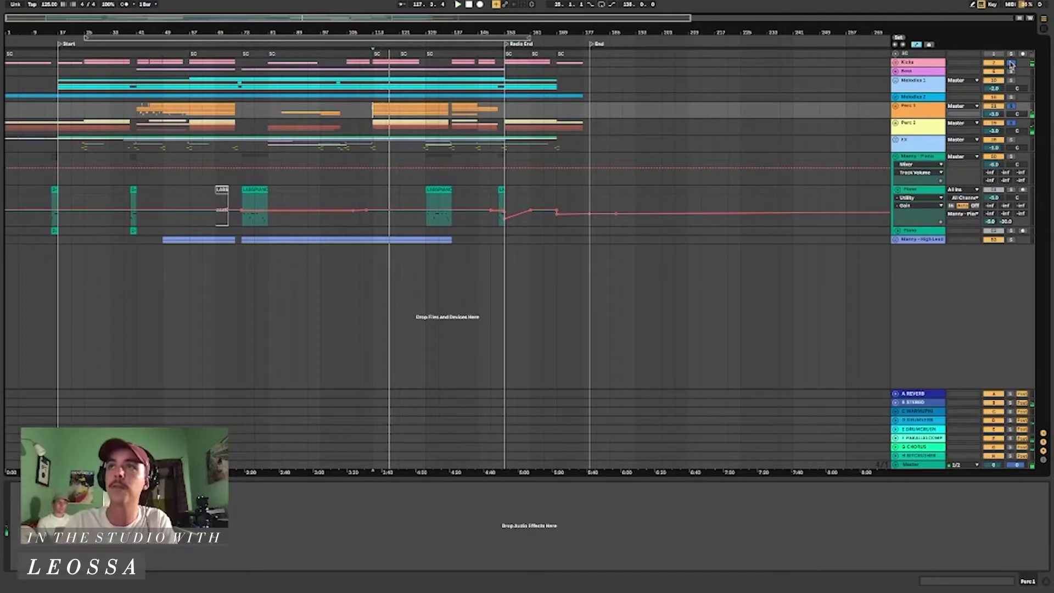
left_click(899, 80)
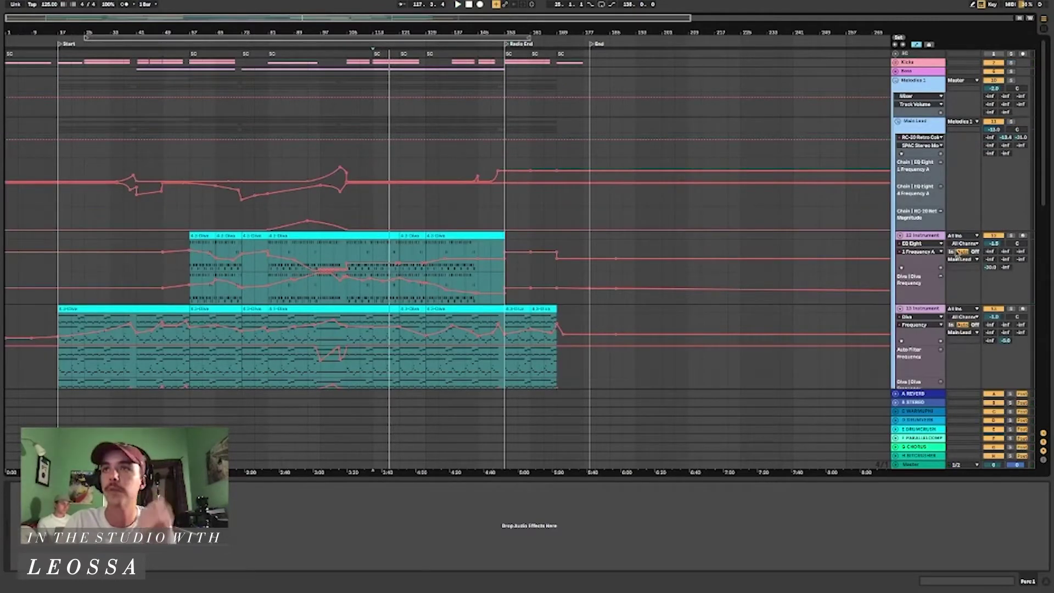
Show the EQ Instrument rack, play the lead section, and open the upper teal Diva clip's notes
left_click(936, 240)
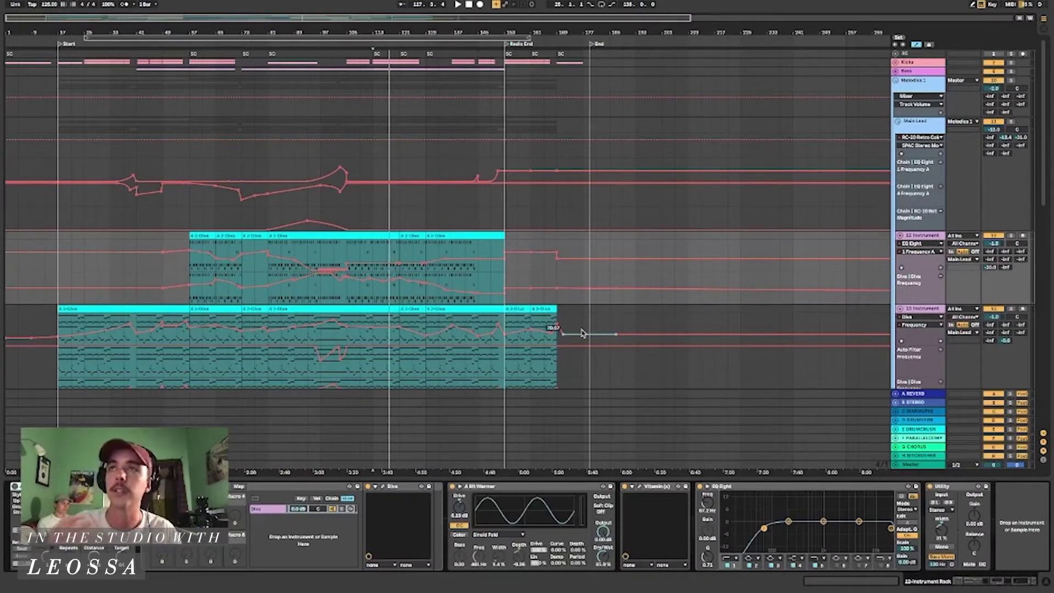
mouse_move(354, 269)
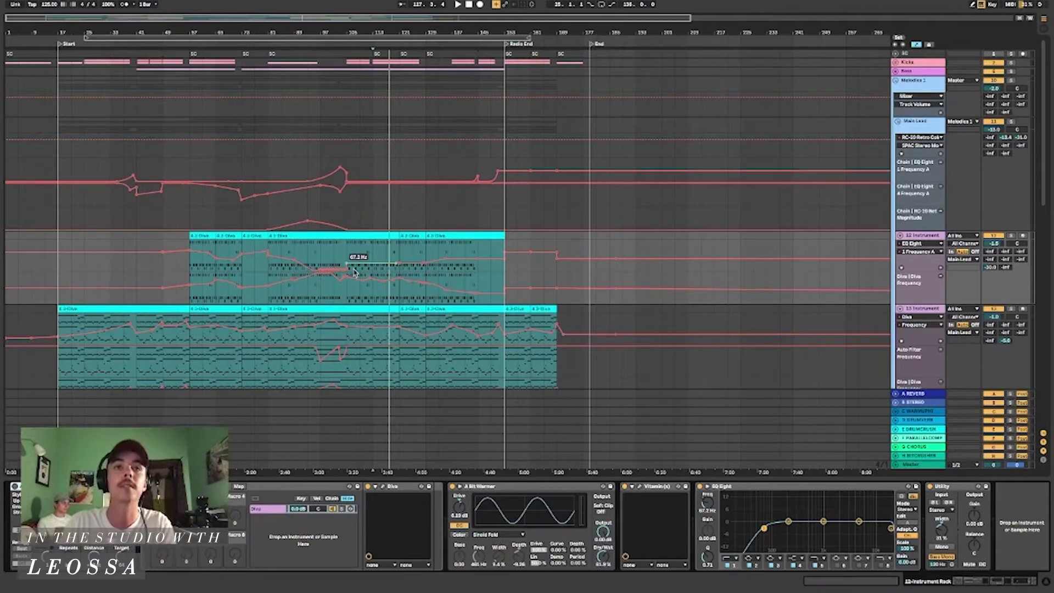
left_click(363, 238)
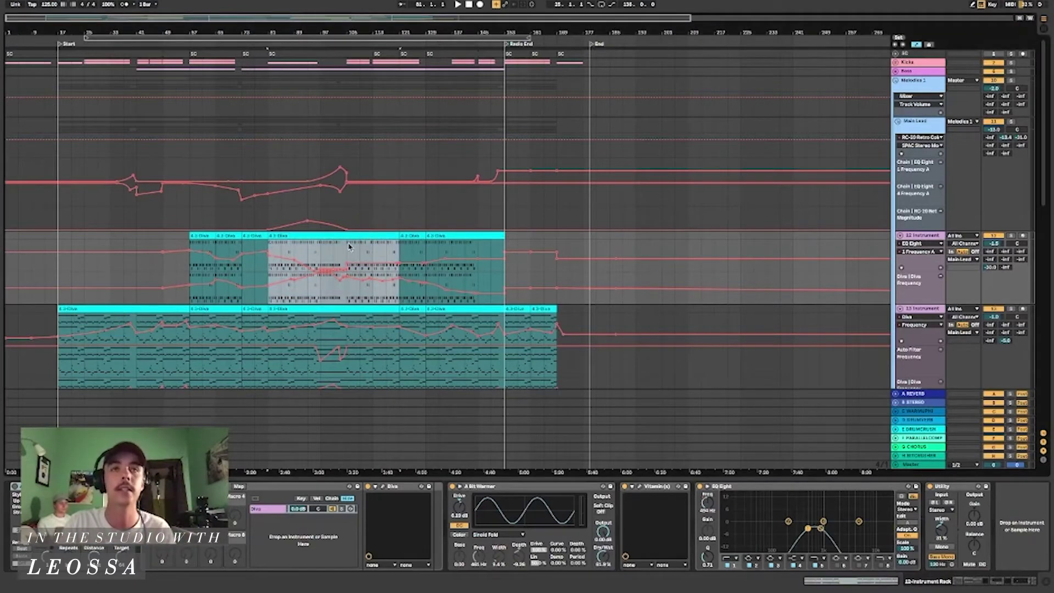
left_click(348, 246)
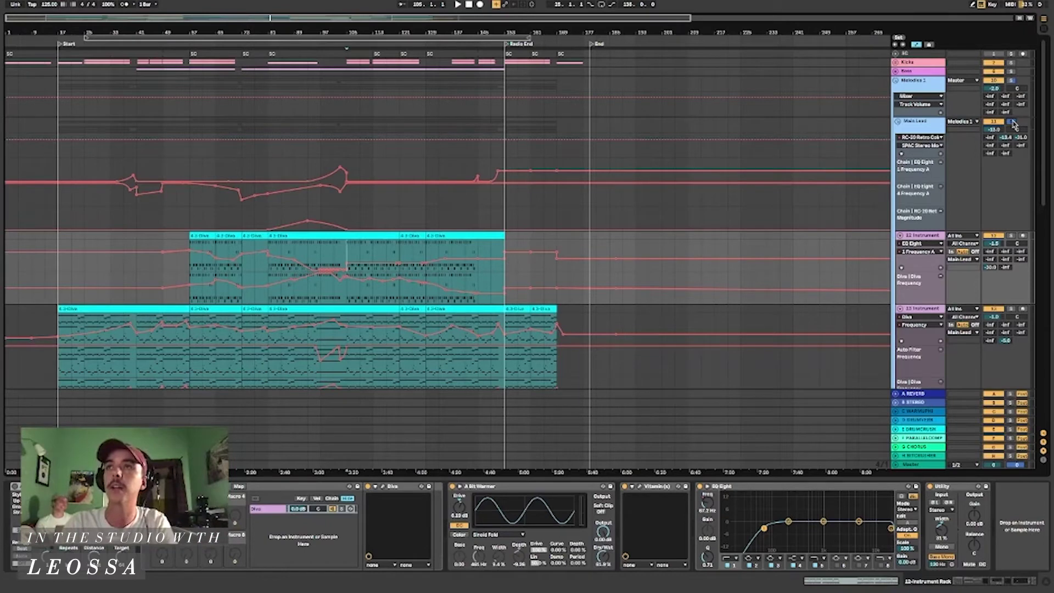
key("space")
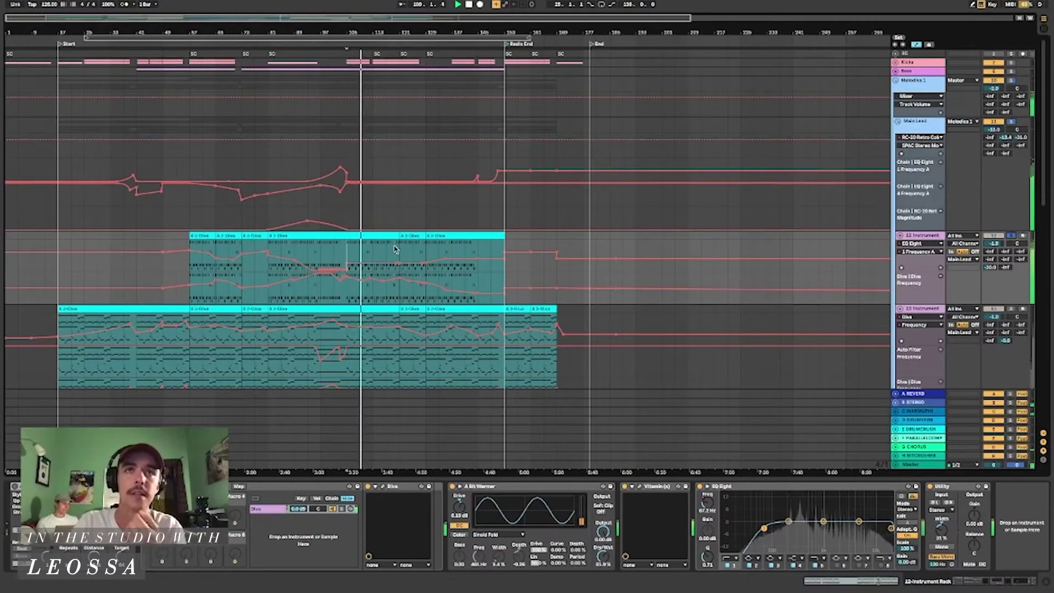
left_click_drag(394, 249, 267, 252)
key("shift+Tab")
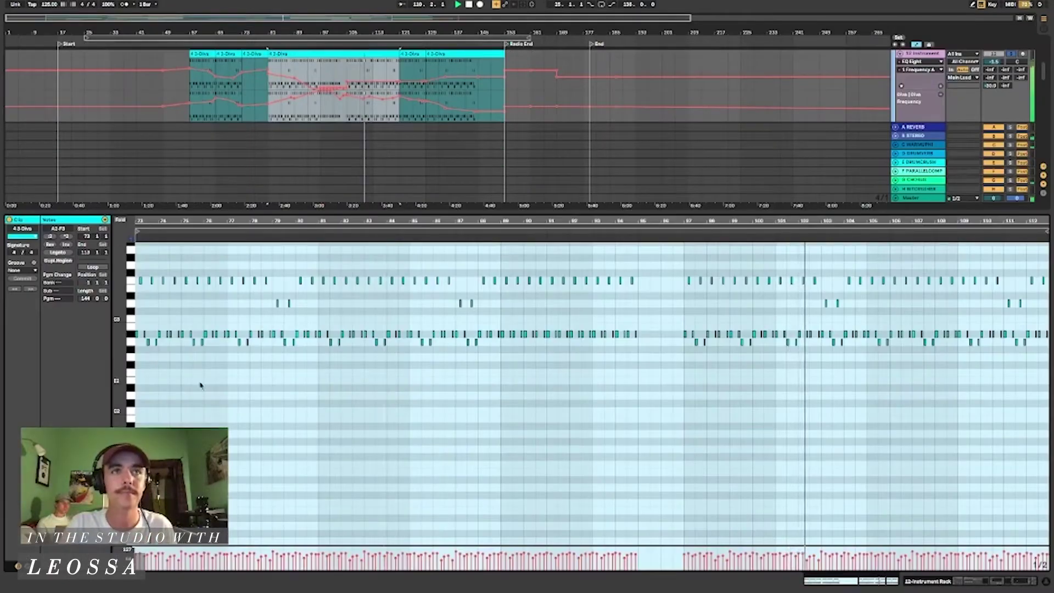
Clear the note selection, shrink the note rows, and return to the Diva rack chain
left_click(201, 385)
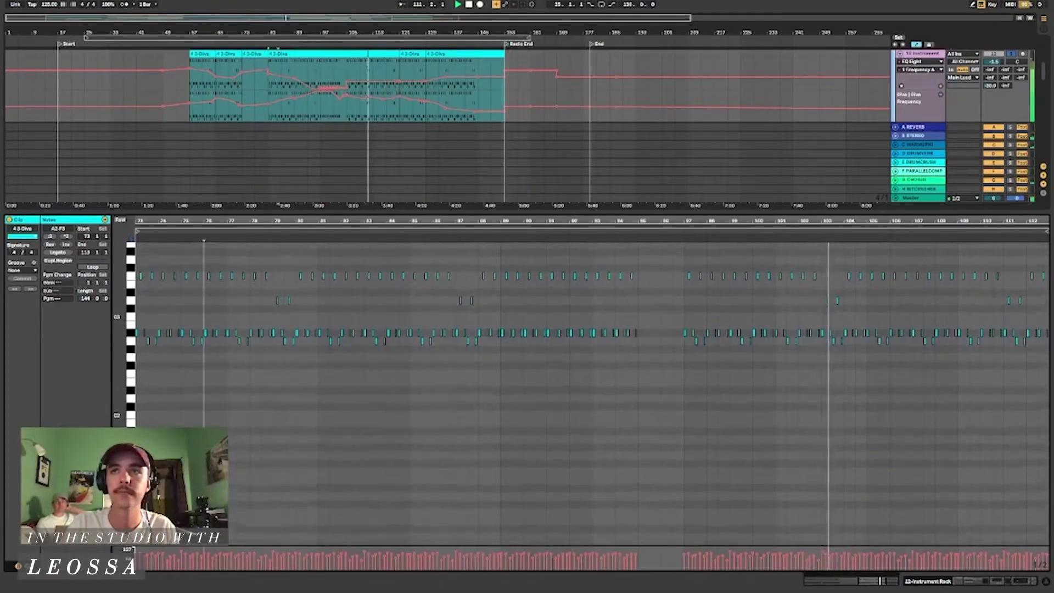
left_click_drag(131, 333, 123, 335)
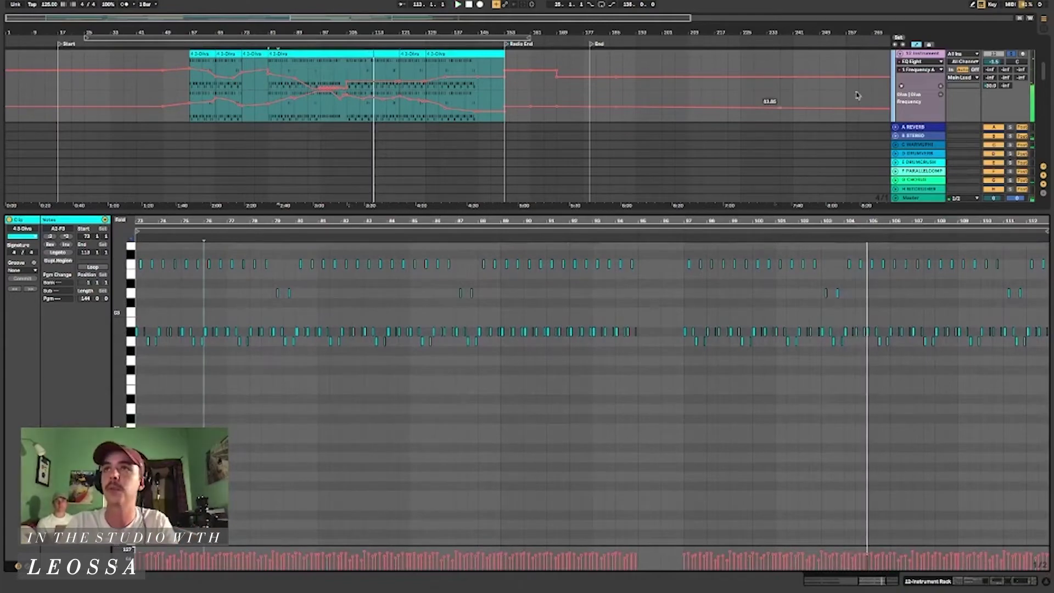
left_click(920, 62)
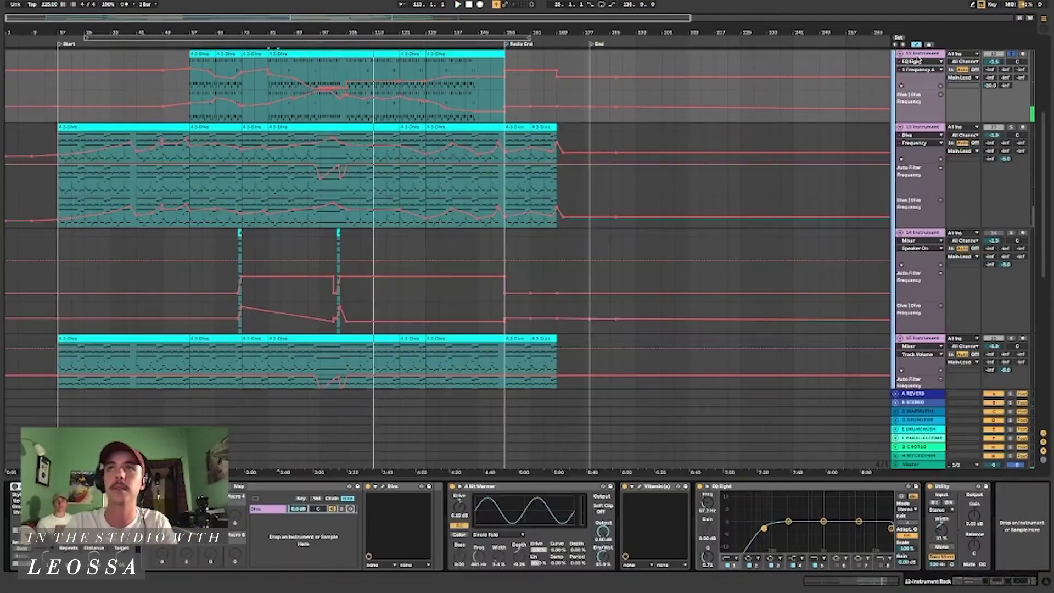
left_click(382, 488)
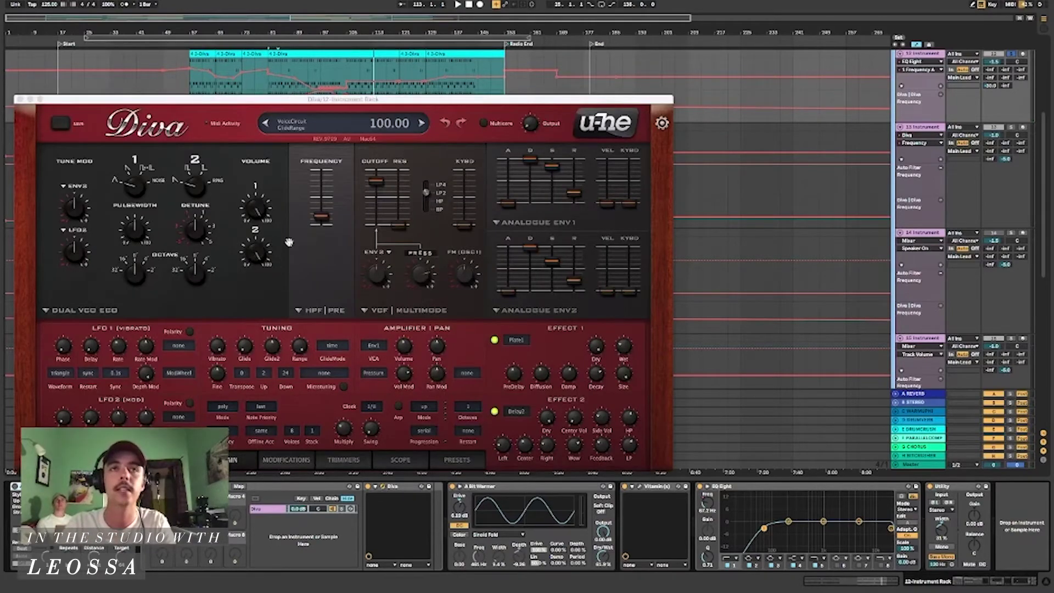
left_click(733, 399)
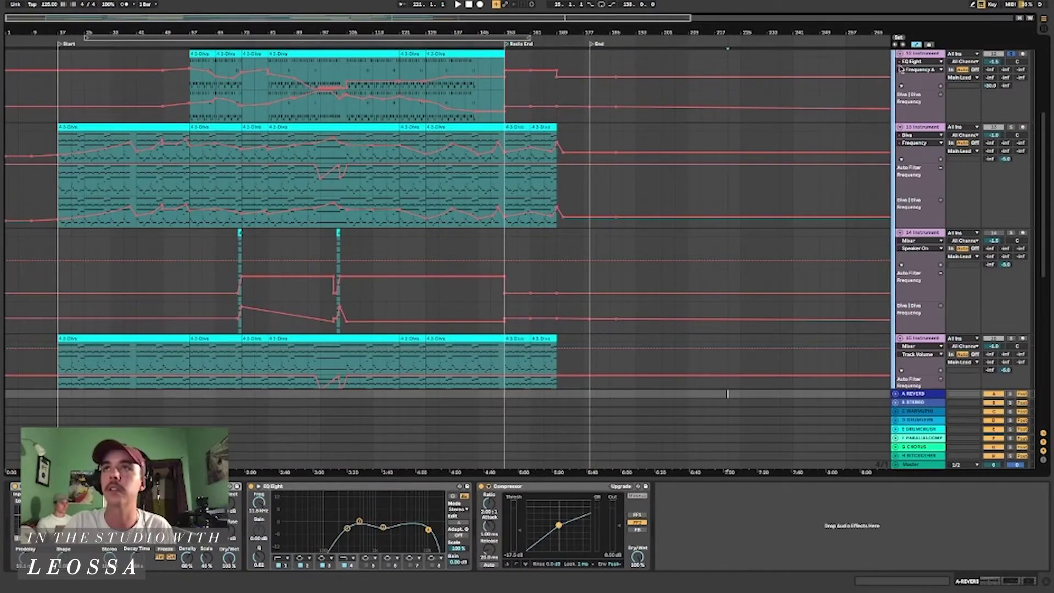
left_click(918, 56)
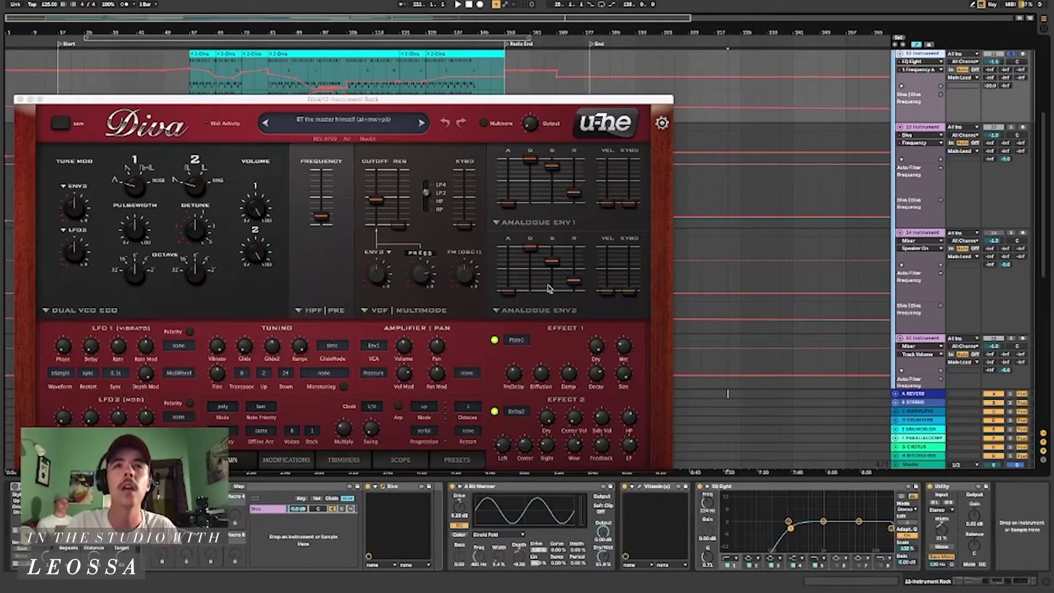
left_click(19, 98)
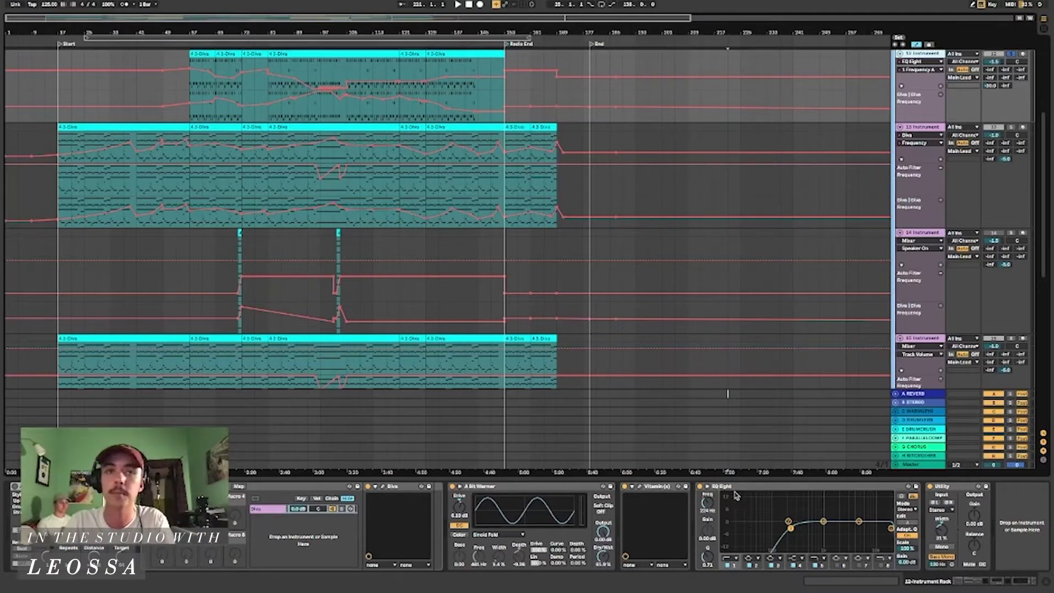
scroll(845, 120, "up", 2)
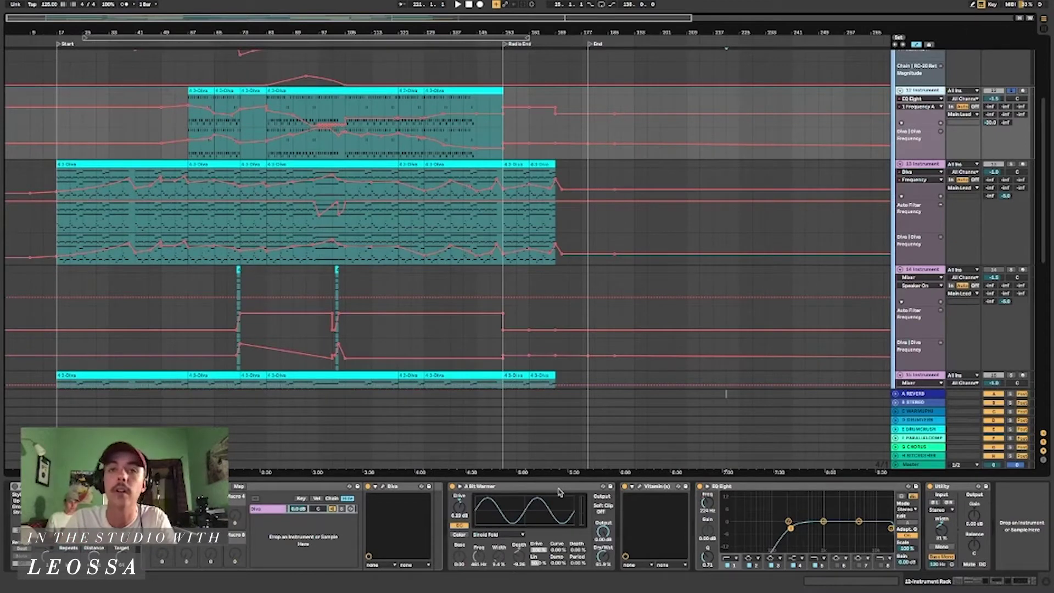
left_click(558, 492)
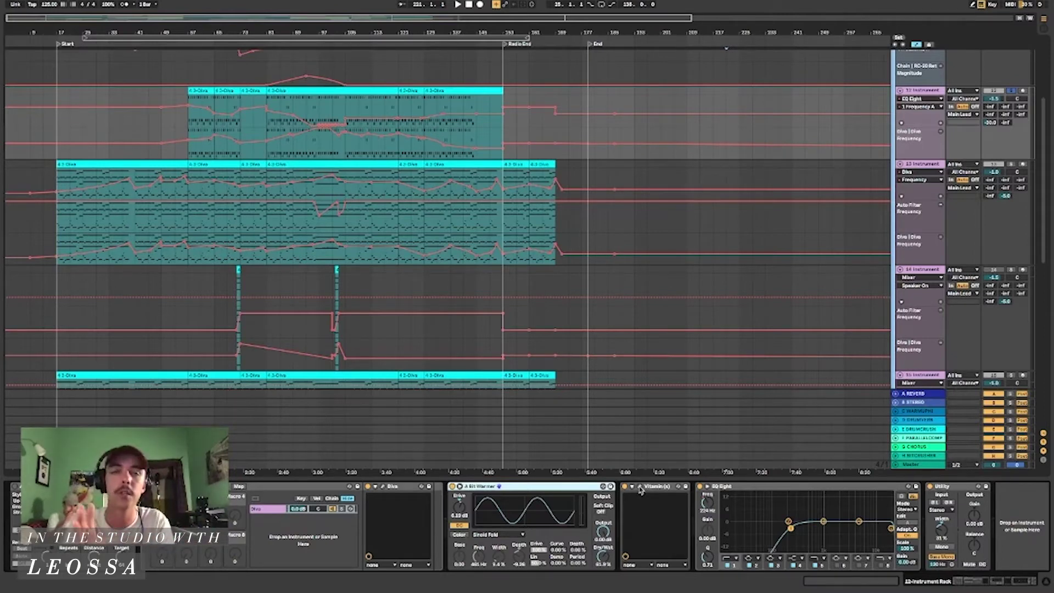
left_click(640, 490)
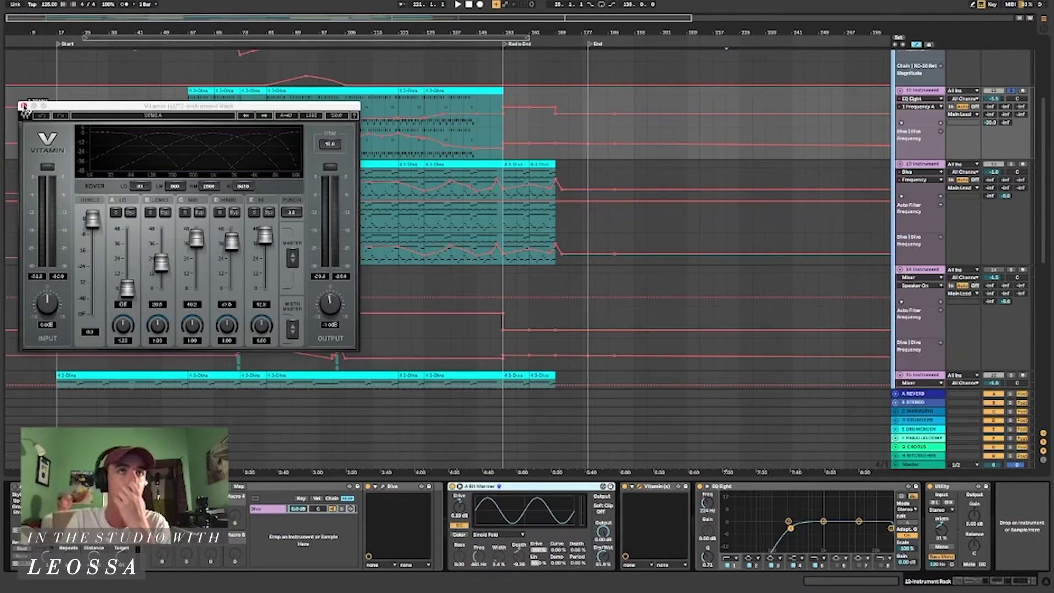
left_click(24, 108)
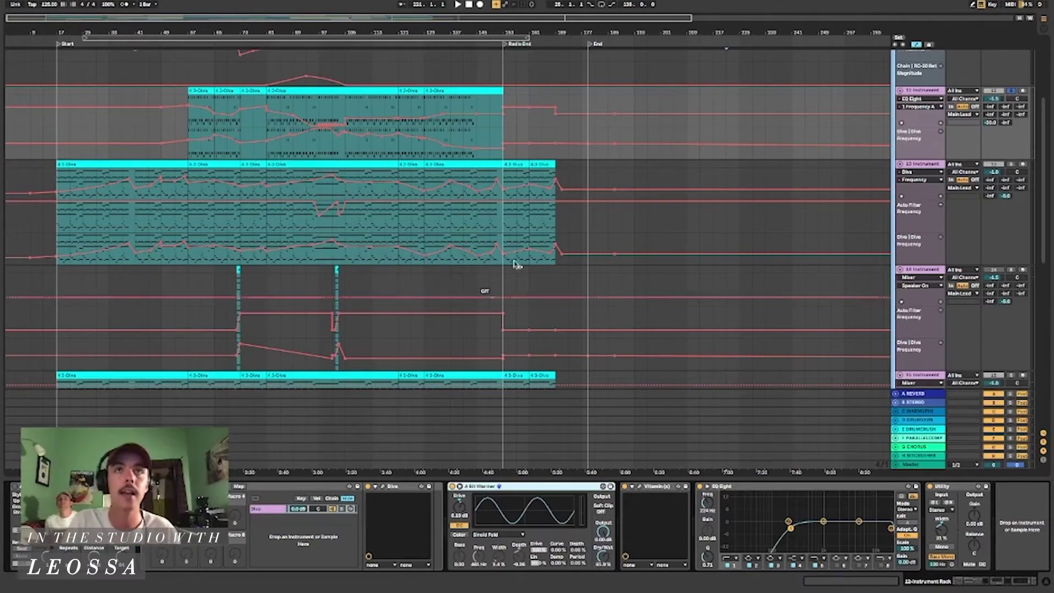
scroll(628, 184, "up", 1)
scroll(631, 188, "up", 2)
scroll(631, 188, "up", 1)
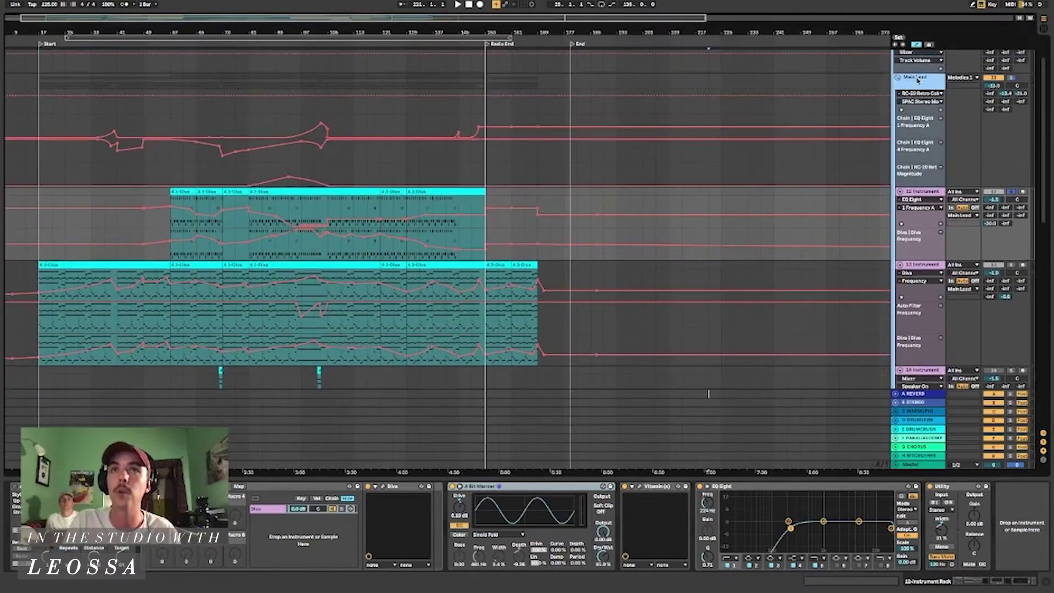
Show Main Lead's effects, fold the Main Lead group, then display Melodics 1's chain
left_click(918, 79)
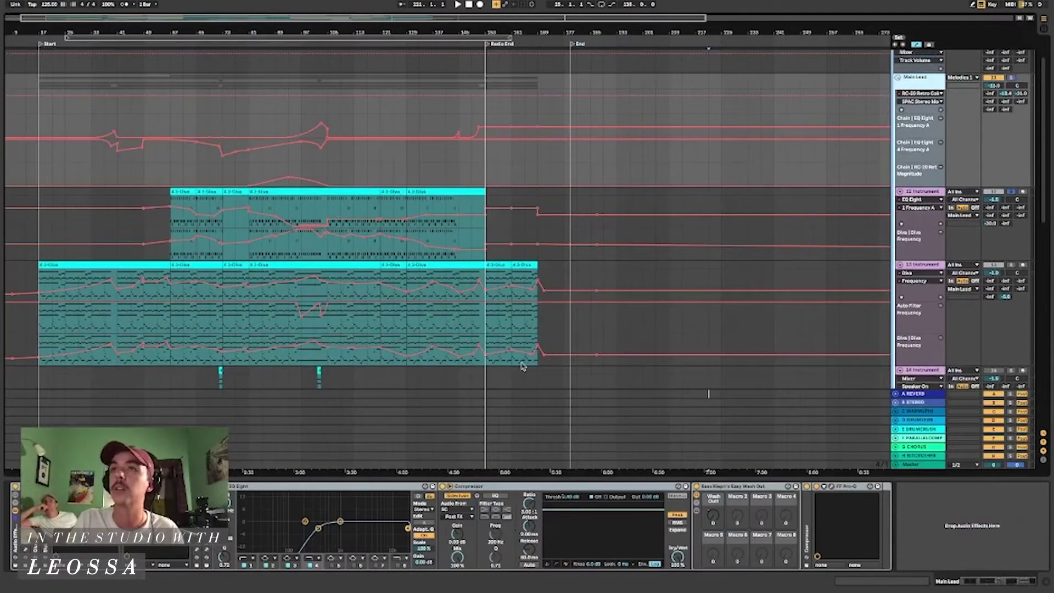
scroll(849, 155, "up", 2)
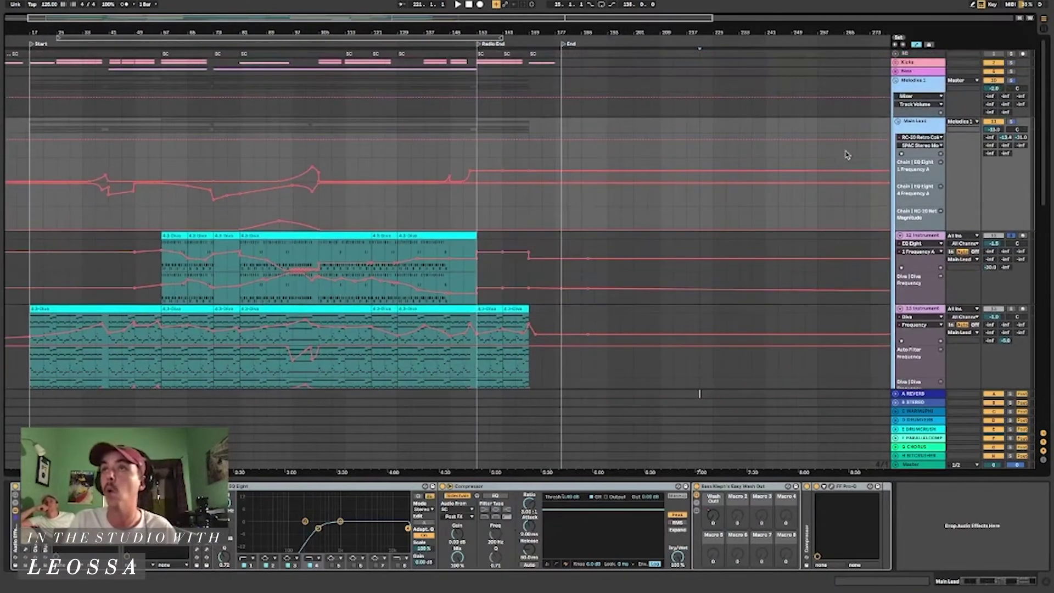
left_click(898, 122)
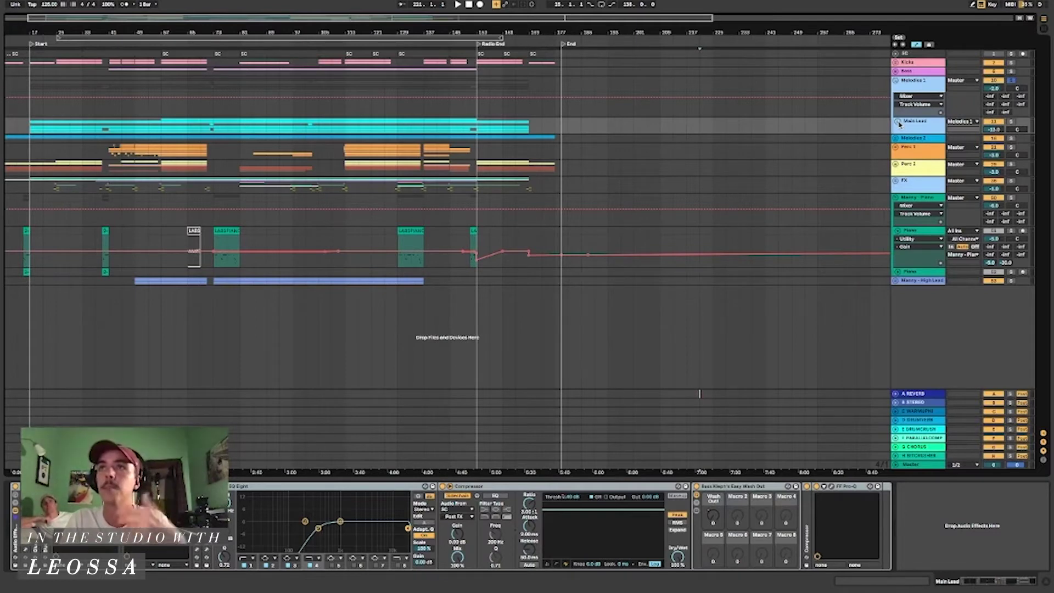
left_click(931, 81)
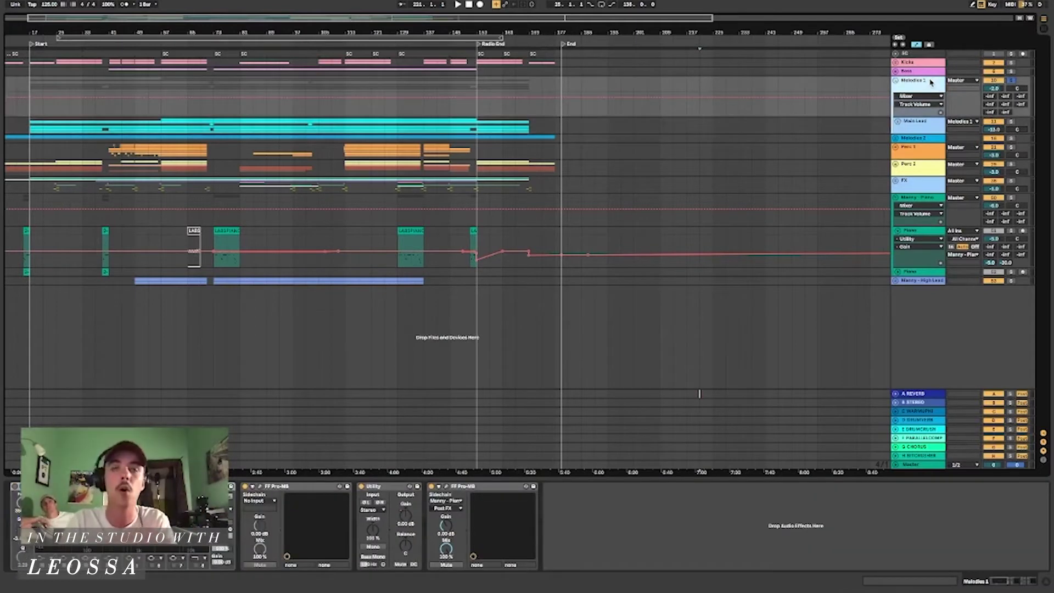
Return to Main Lead's effects and play the song from partway through
left_click(920, 125)
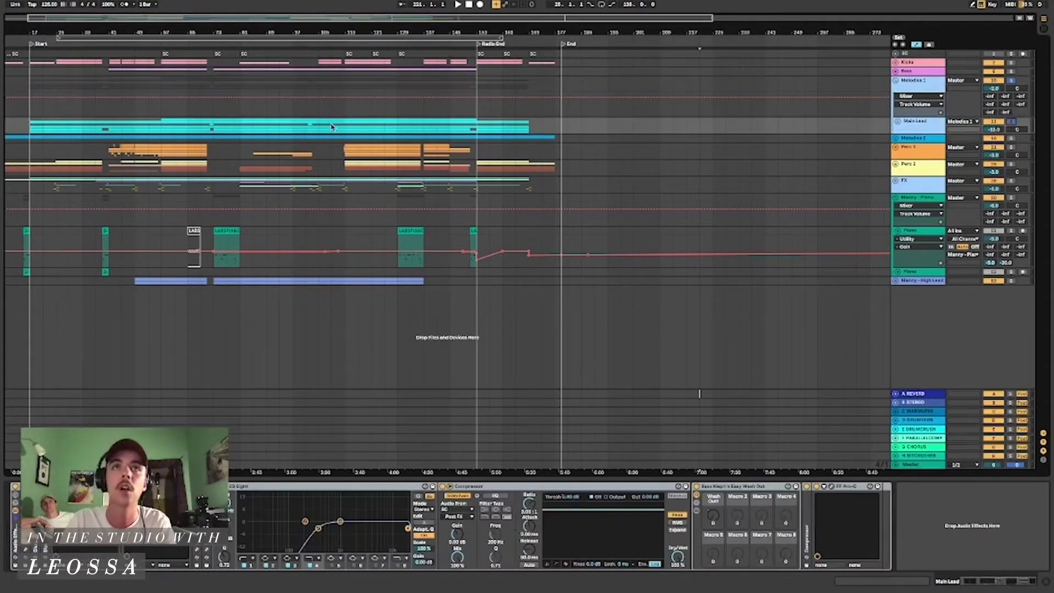
left_click(345, 112)
key("space")
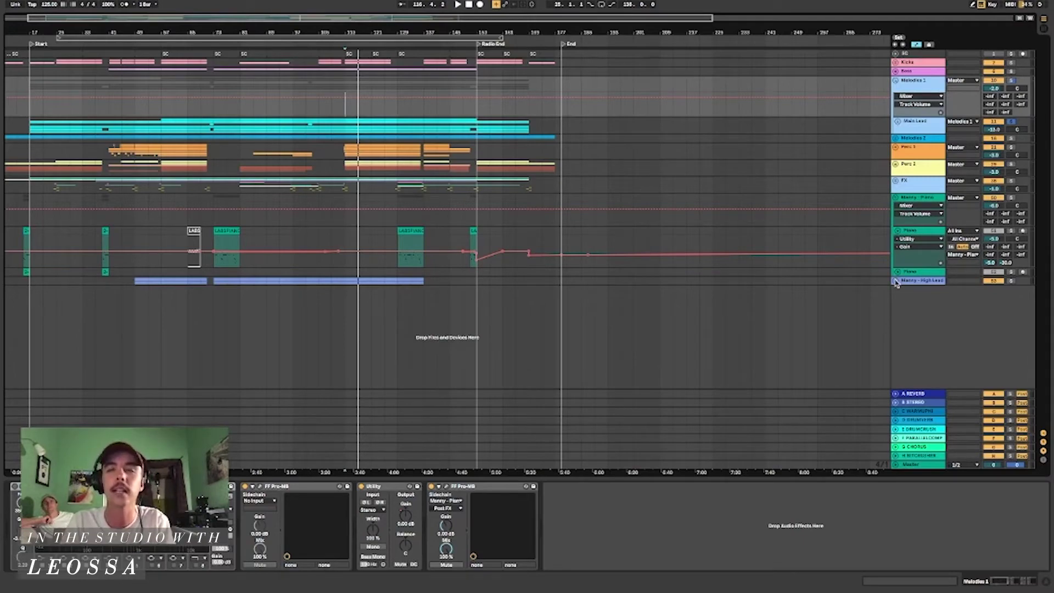
Unfold the High Lead group to reveal its Diva tracks
left_click(896, 280)
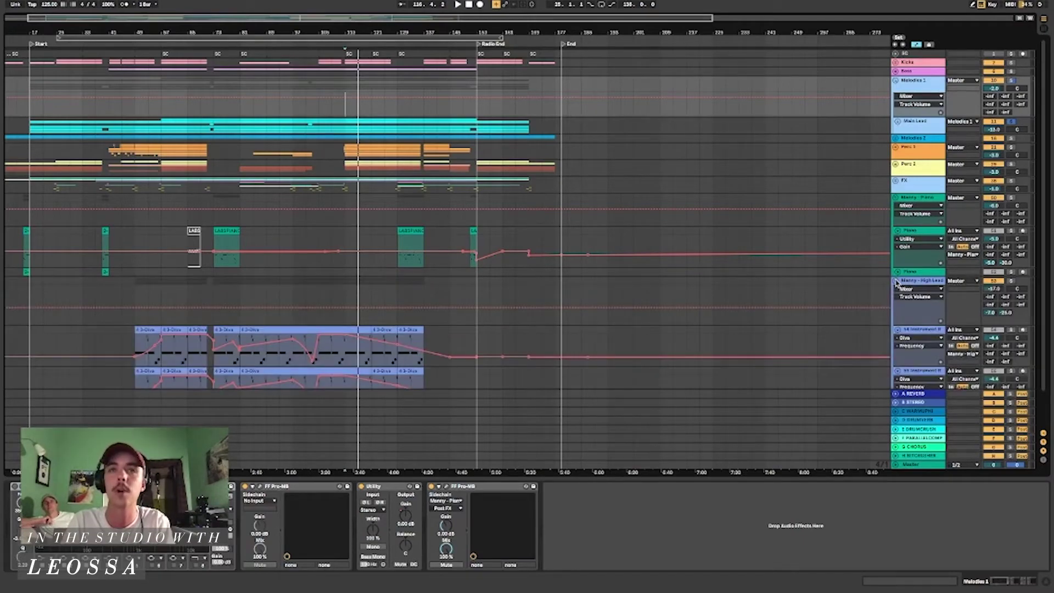
scroll(690, 284, "down", 2)
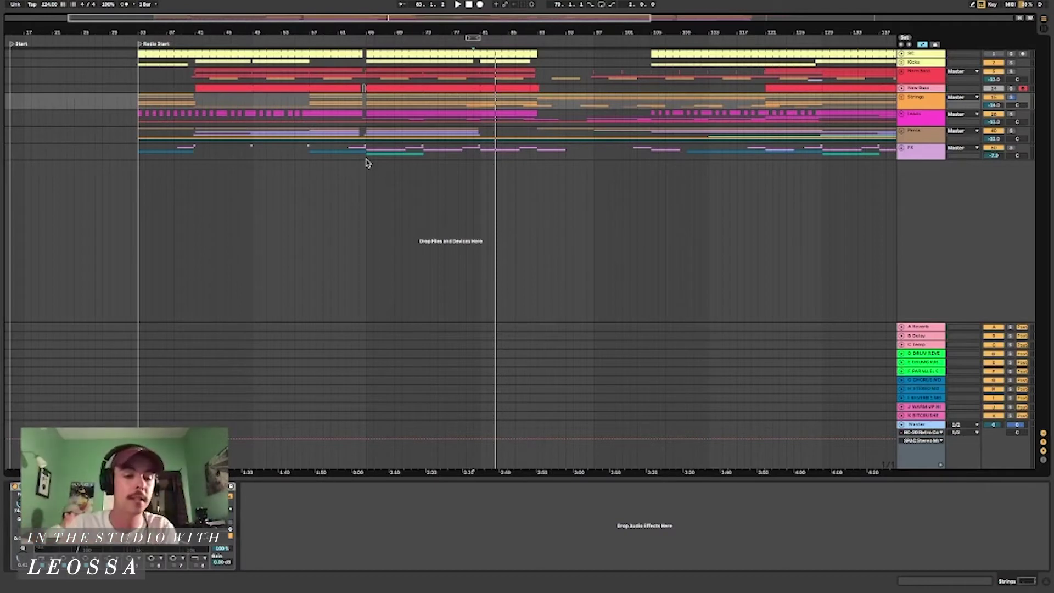
Select the FX track and unfold the Strings group
left_click(368, 152)
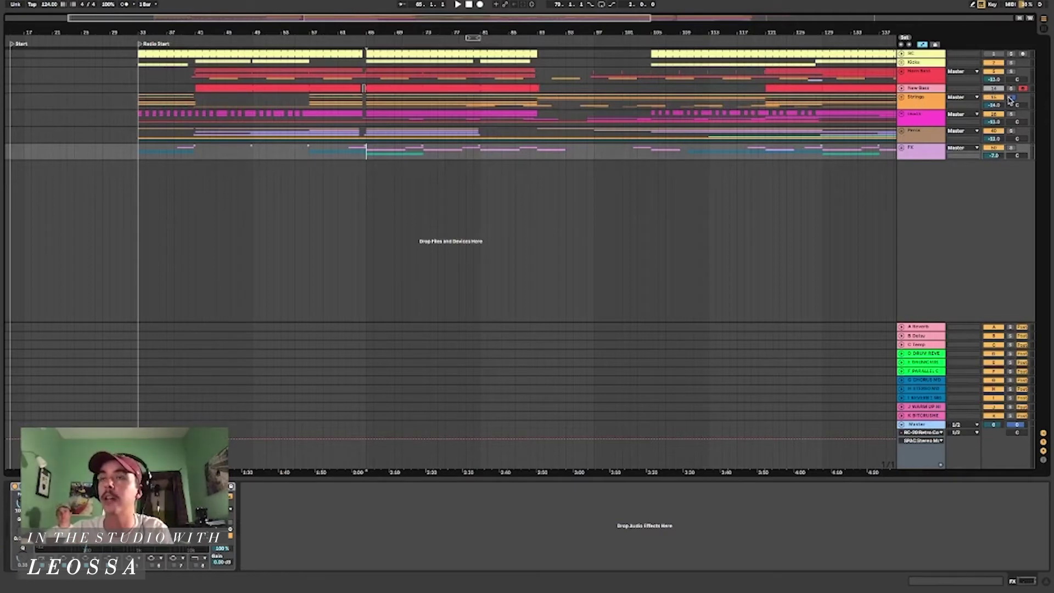
left_click(901, 98)
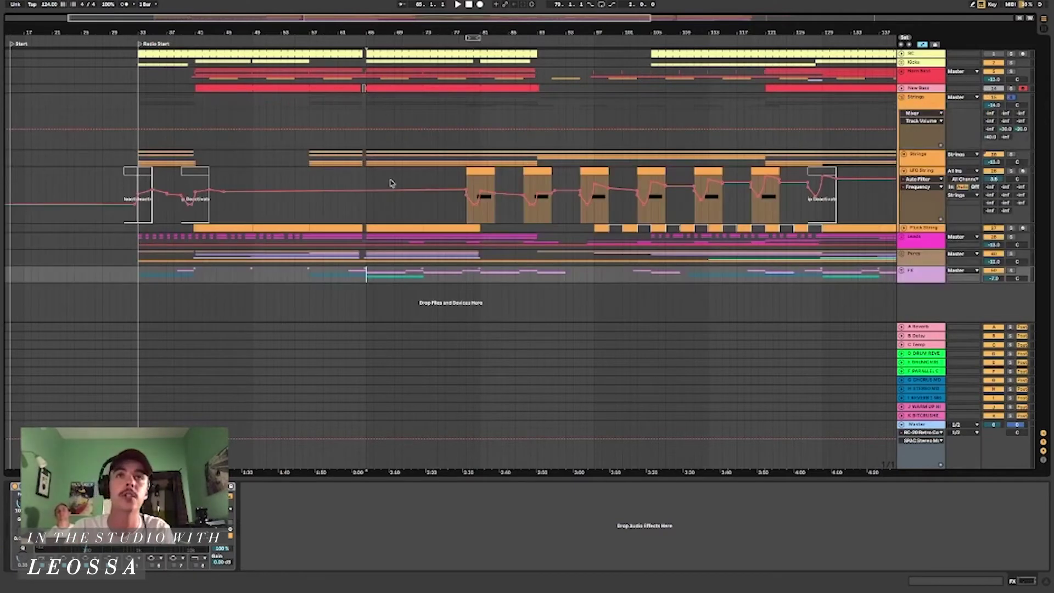
left_click(368, 156)
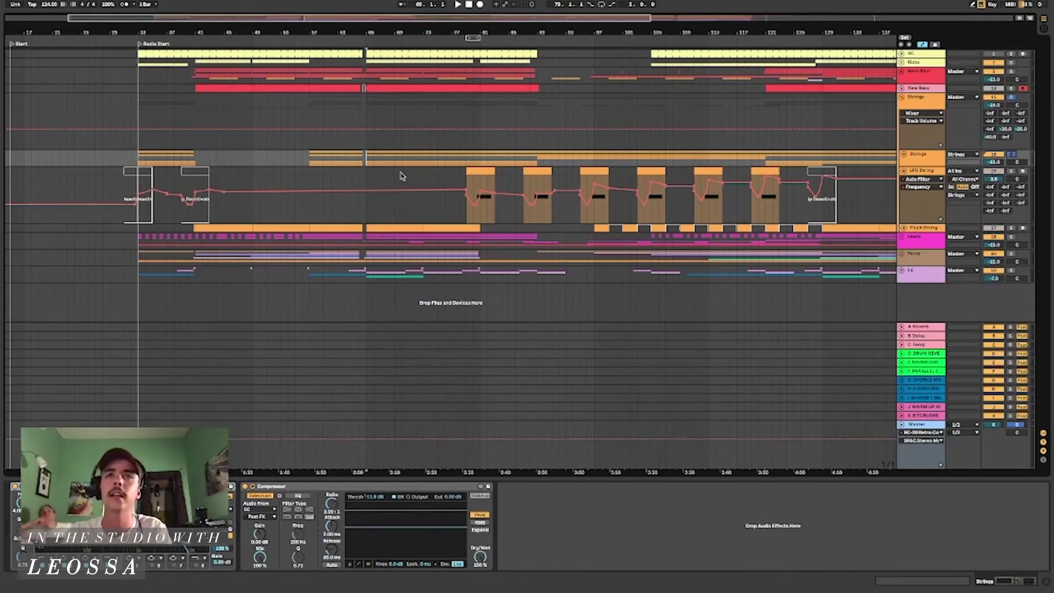
key("space")
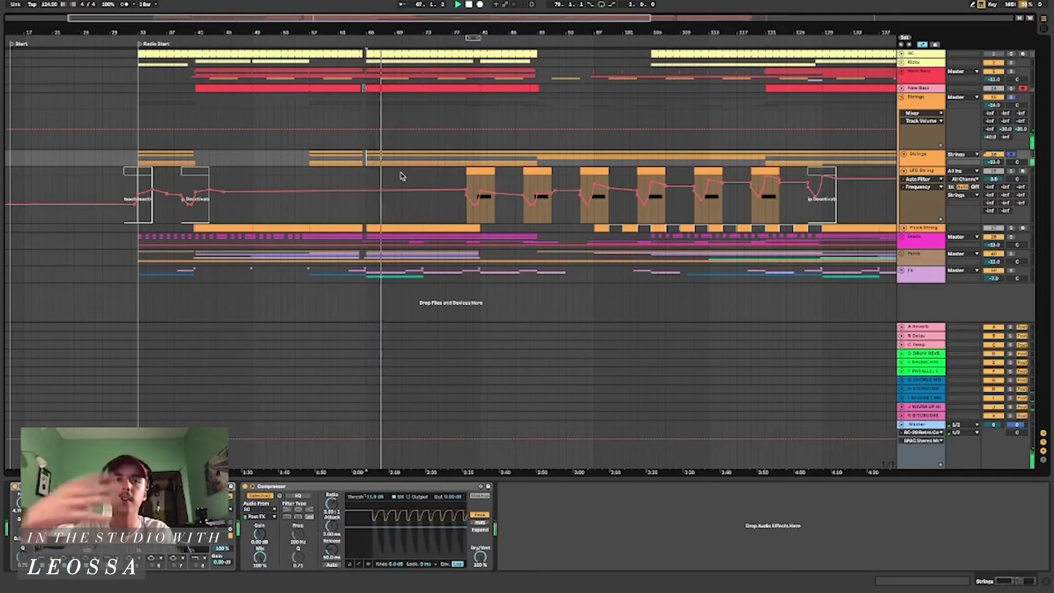
left_click(905, 156)
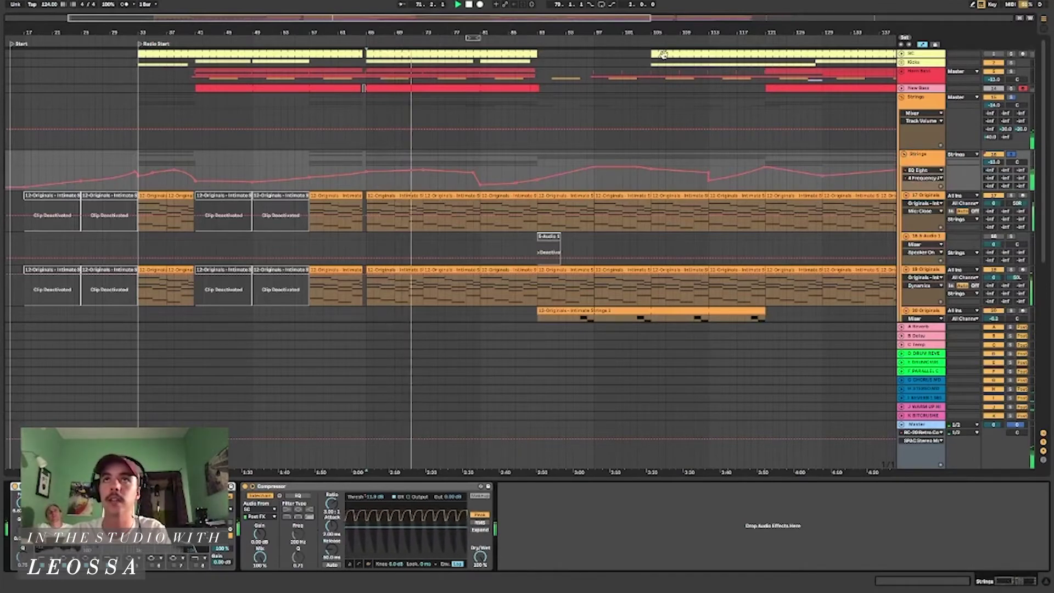
mouse_move(540, 185)
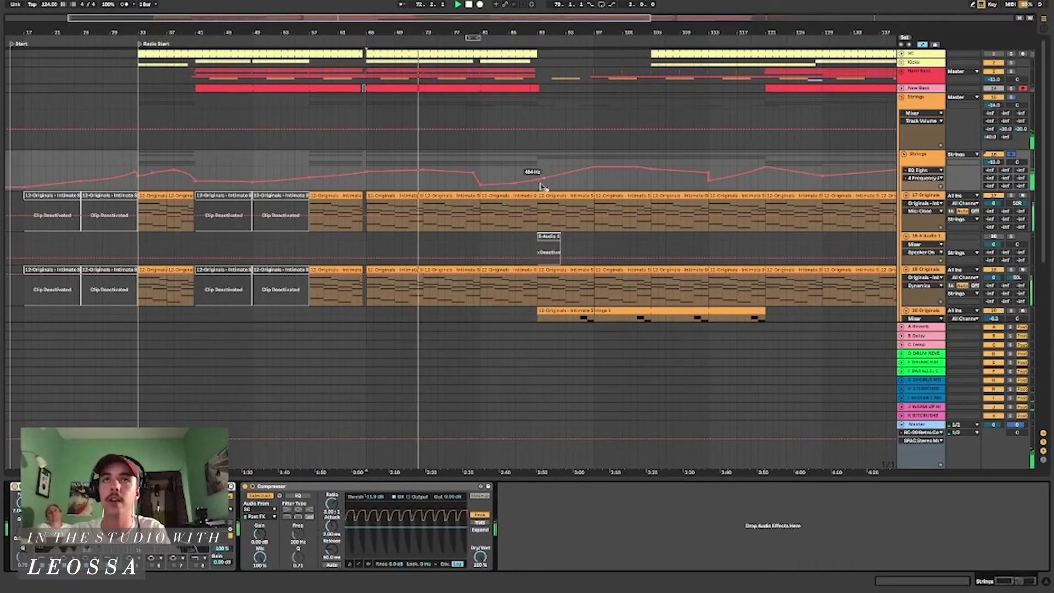
left_click(558, 194)
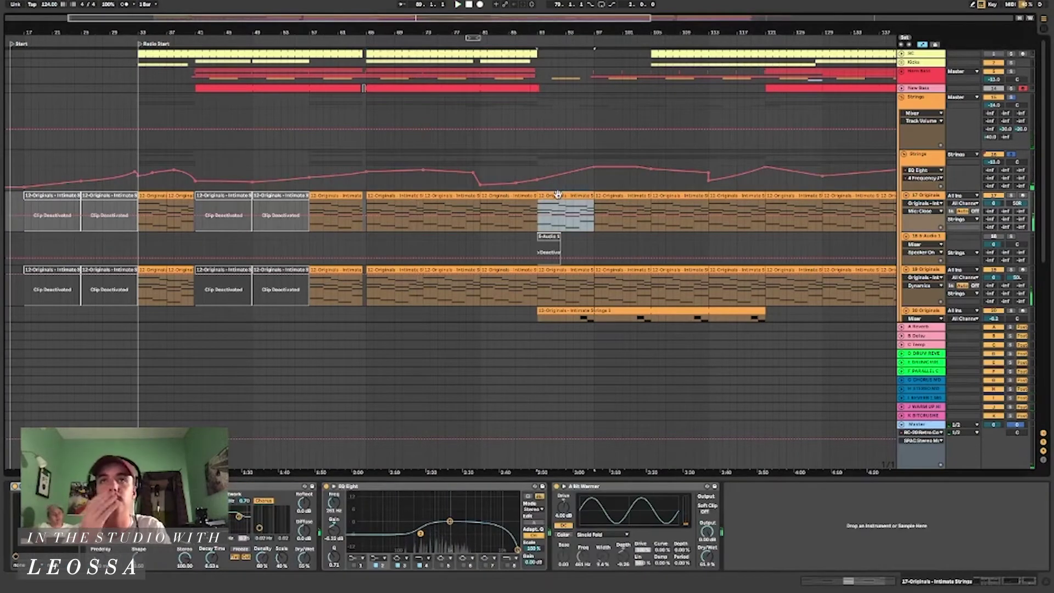
key("space")
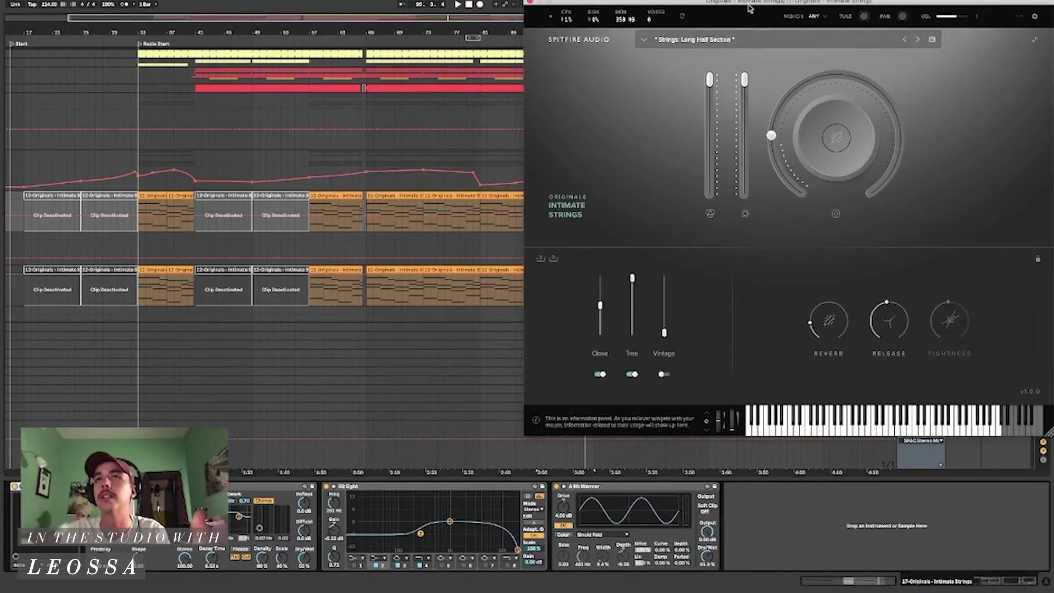
left_click(531, 3)
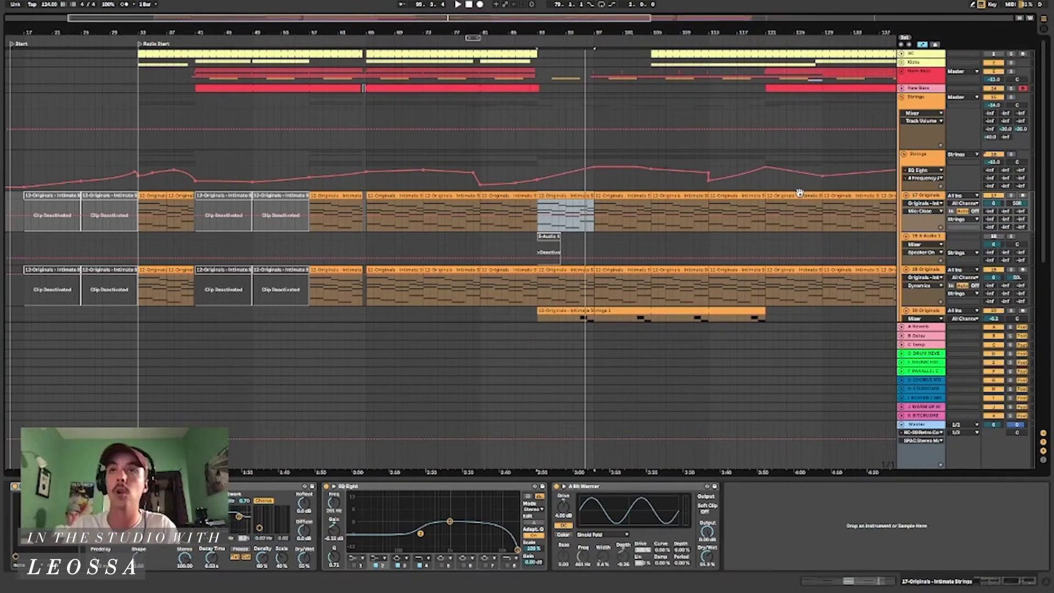
scroll(798, 193, "right", 3)
Refold and reopen the Strings group, then open and play an LFO String clip's notes
left_click(905, 155)
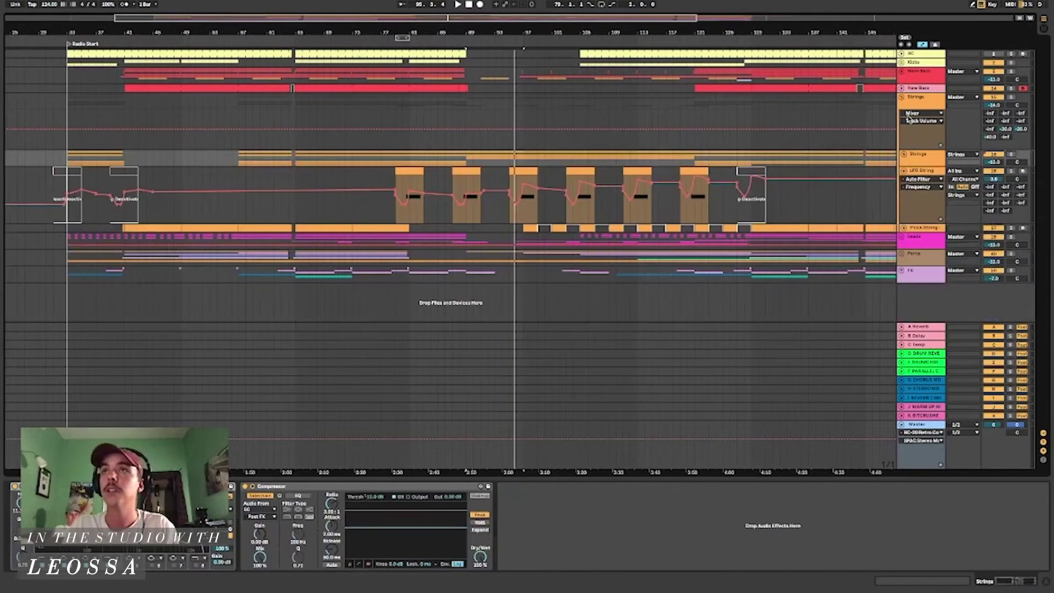
left_click(901, 98)
left_click(901, 97)
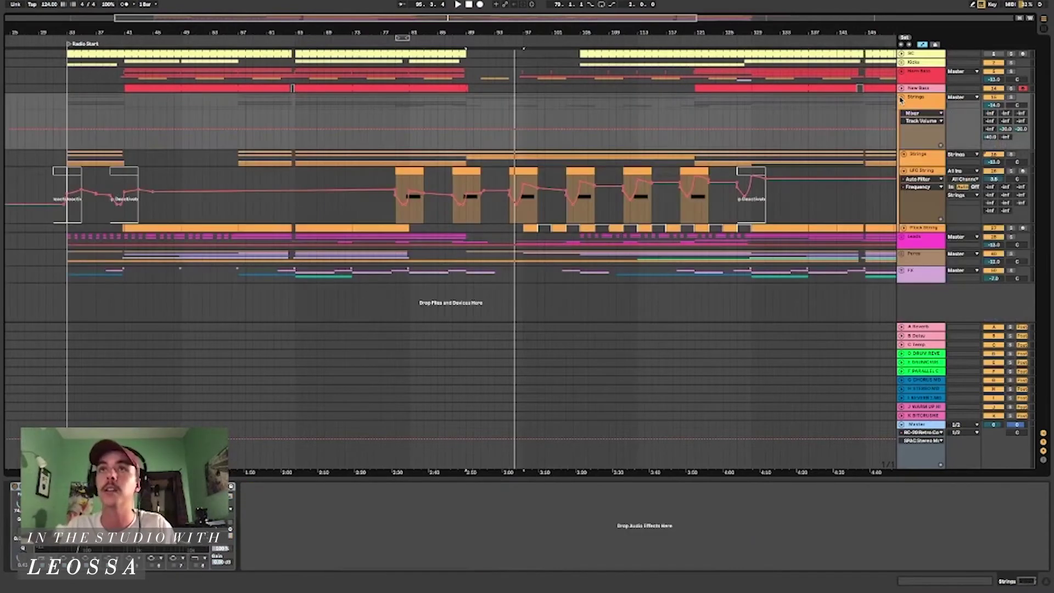
left_click(519, 221)
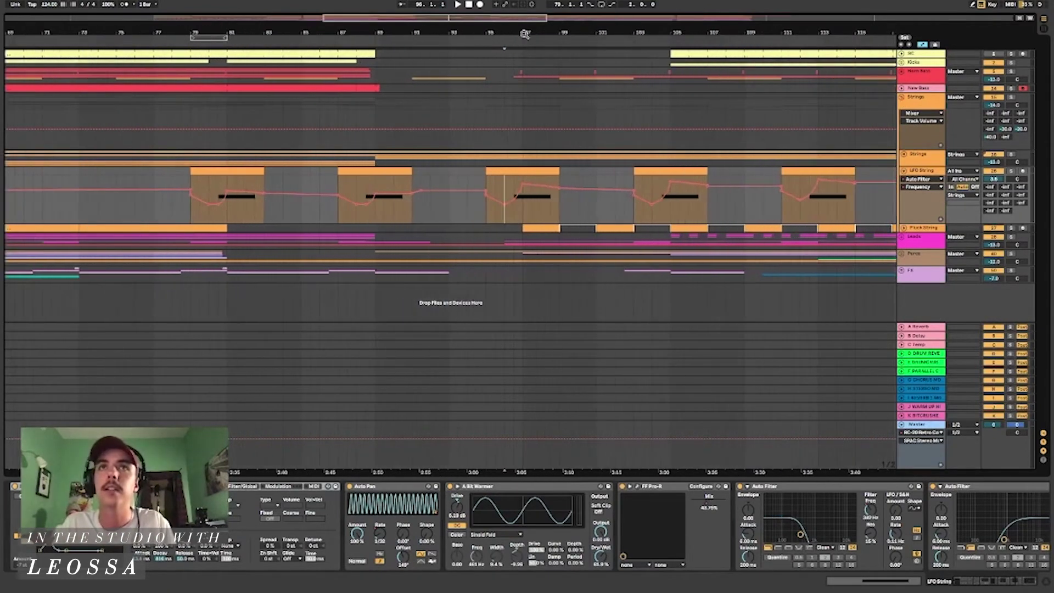
double_click(536, 173)
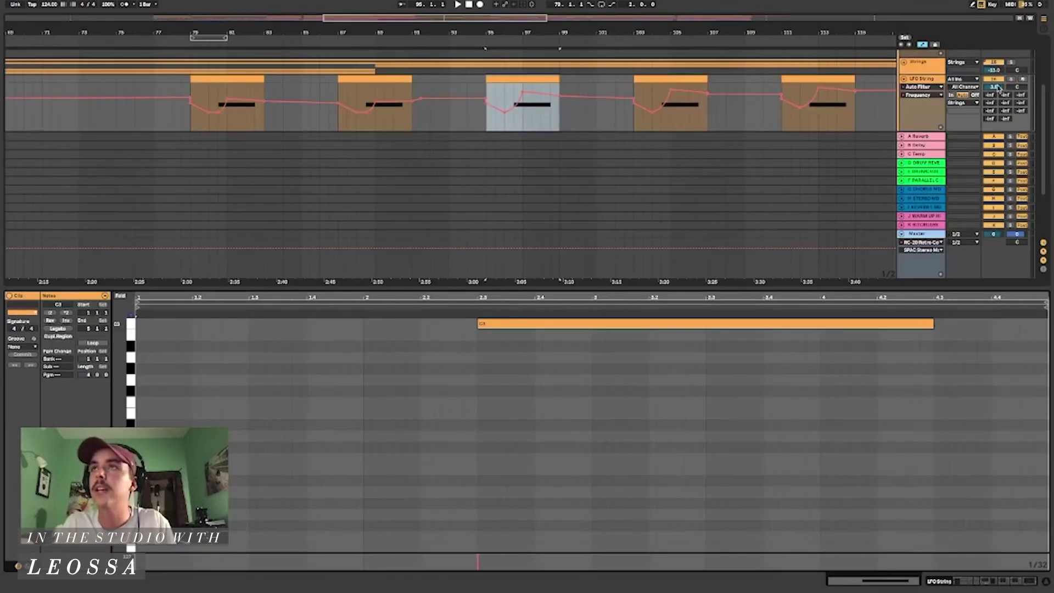
key("space")
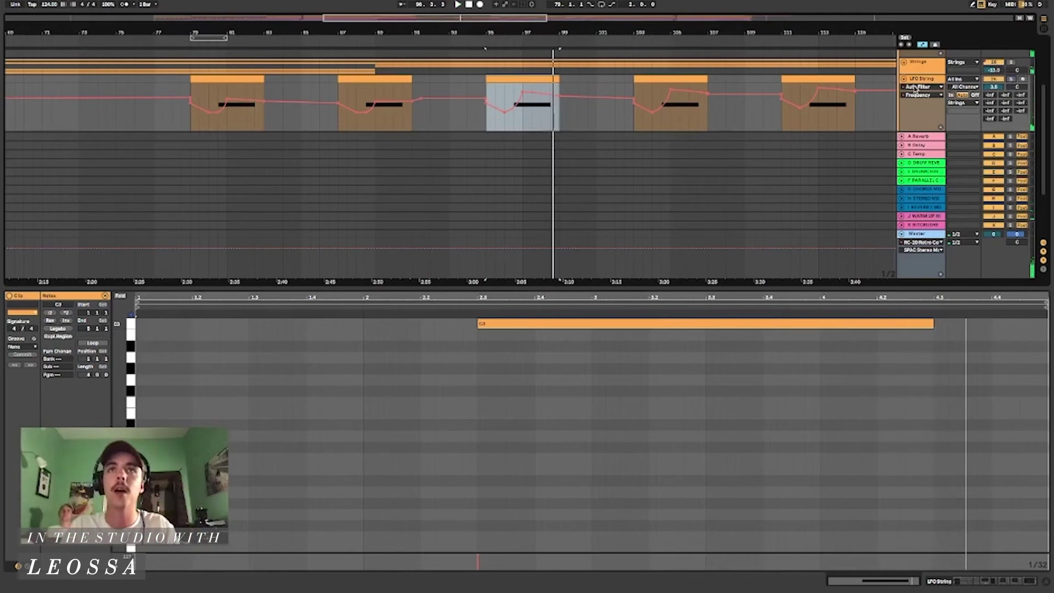
Play from inside the middle strings clip, then close the note editor
left_click(513, 122)
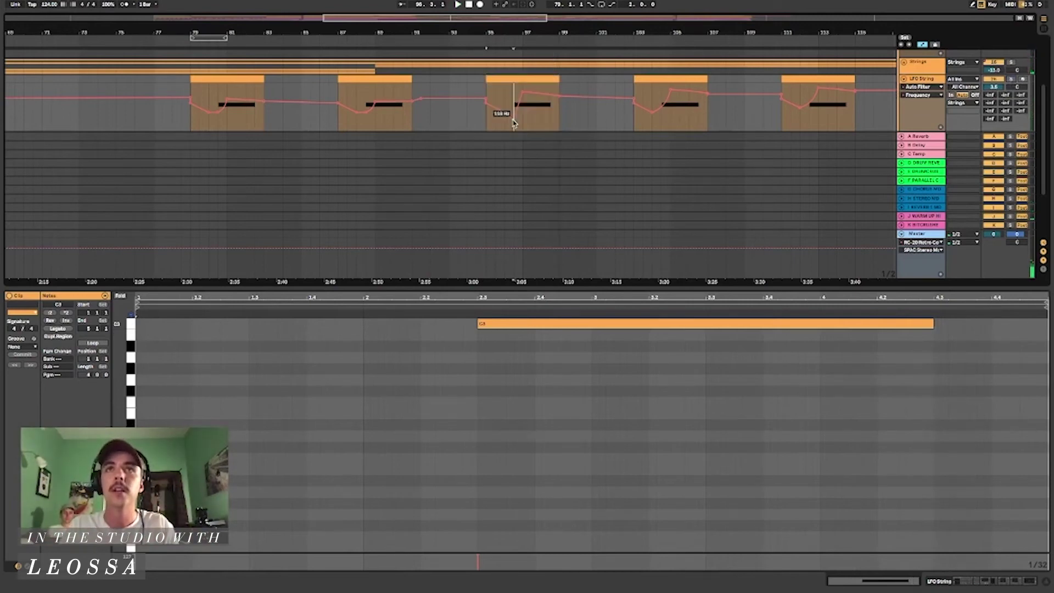
key("space")
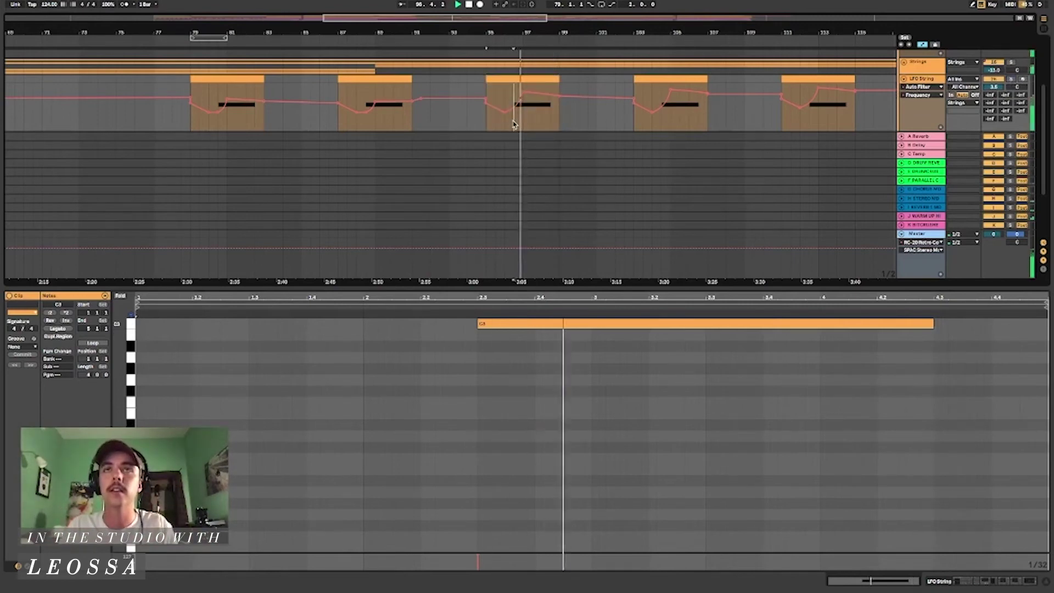
double_click(556, 288)
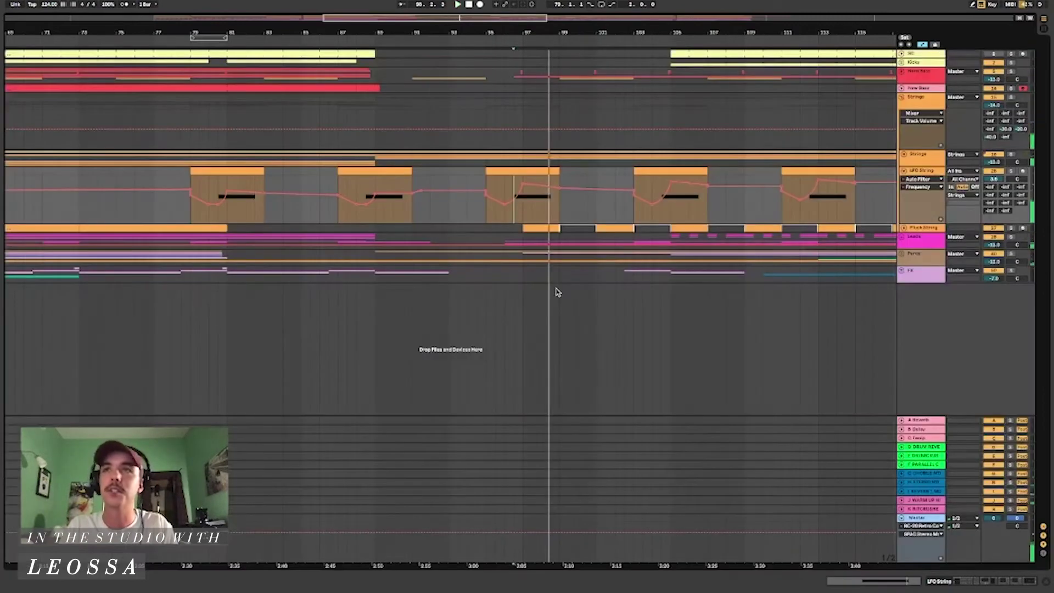
Show the LFO String device chain and display its Auto Pan Sync Rate automation
double_click(921, 170)
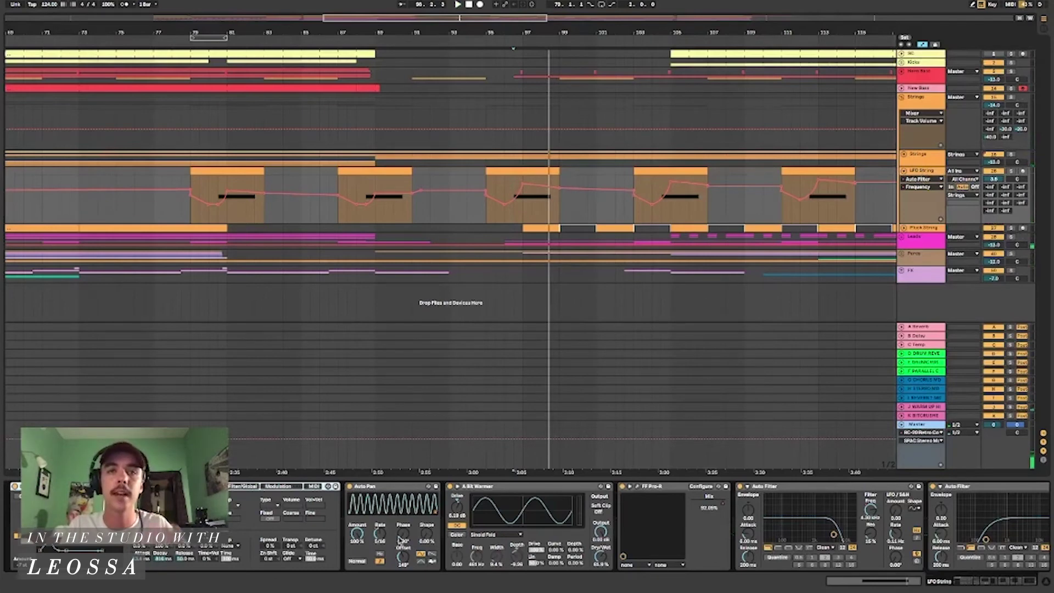
left_click(402, 537)
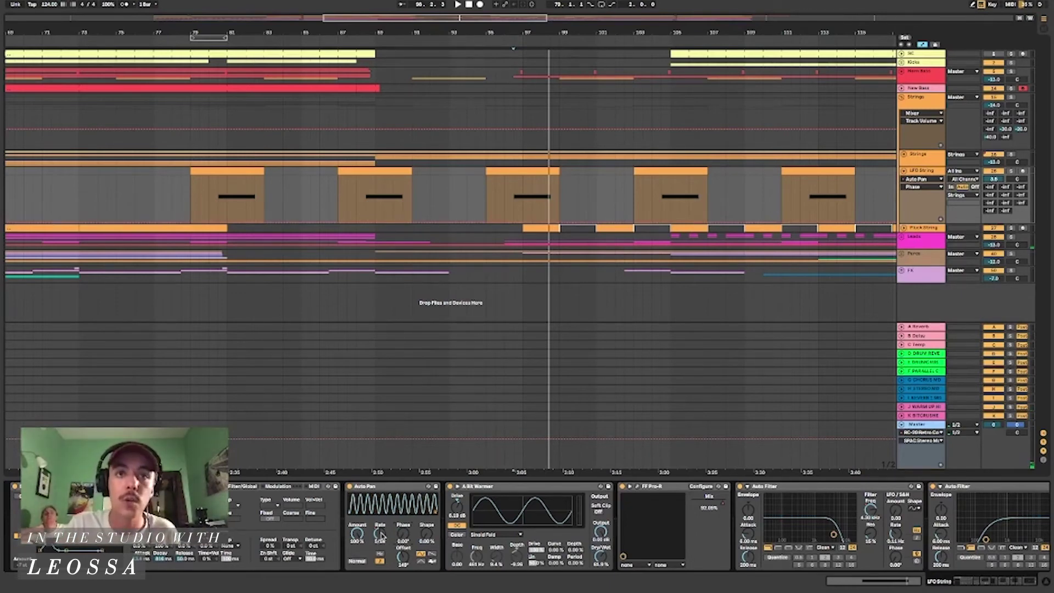
left_click(380, 536)
Play from mid-breakdown, then hide the LFO String automation lane
left_click(514, 193)
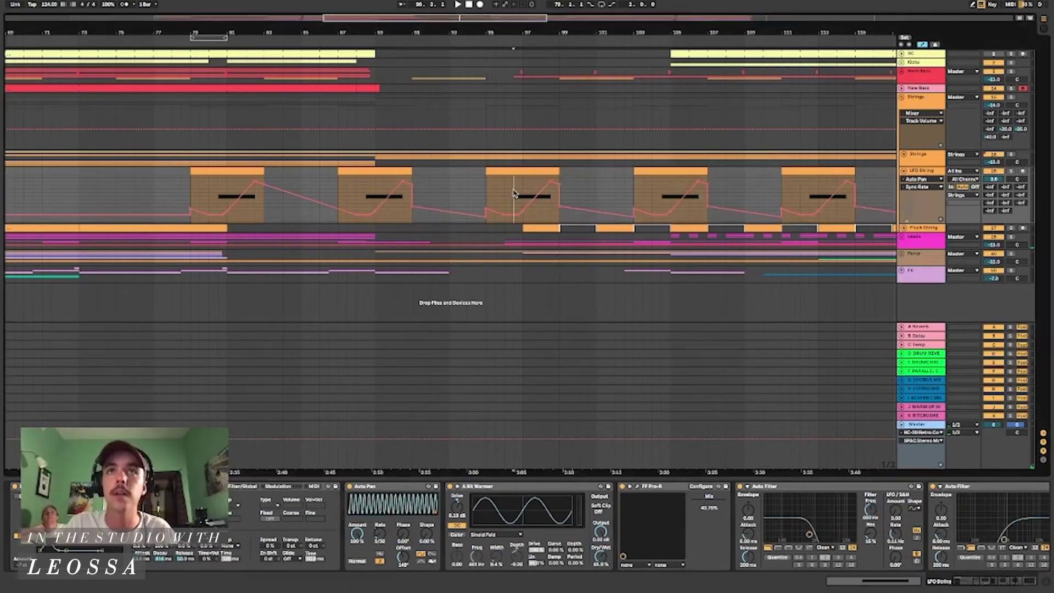
key("space")
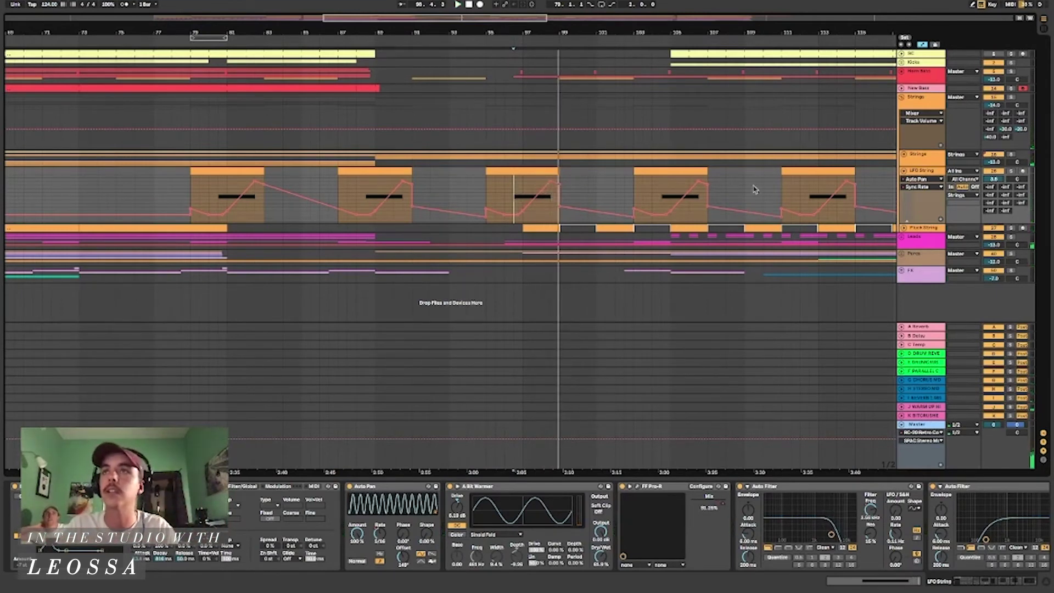
left_click(903, 171)
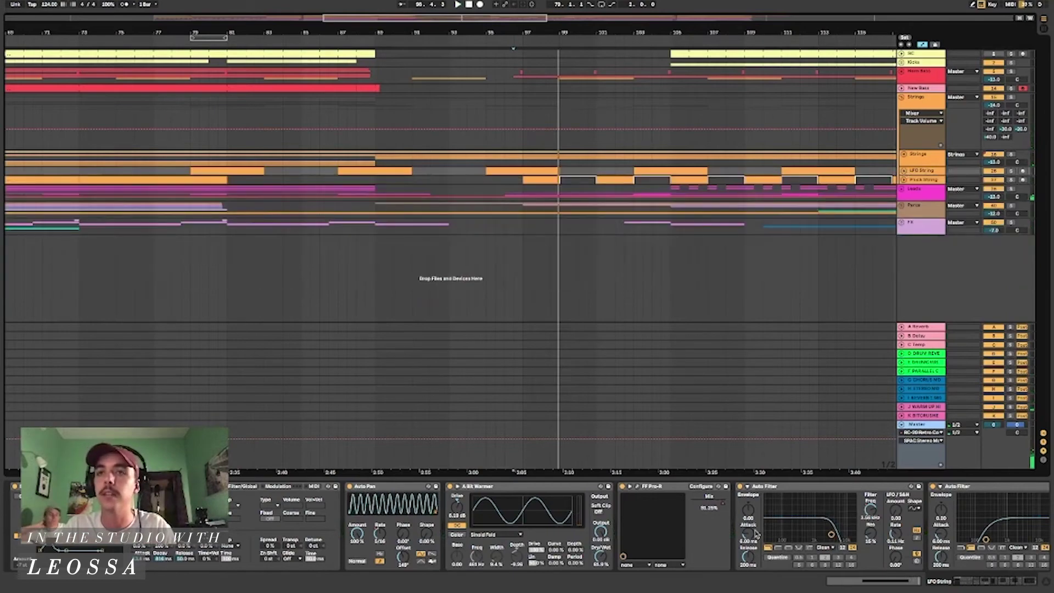
scroll(756, 534, "right", 5)
Fold Strings, unfold Horn Bass, and play the section from a selected Horn Bass clip
left_click(903, 99)
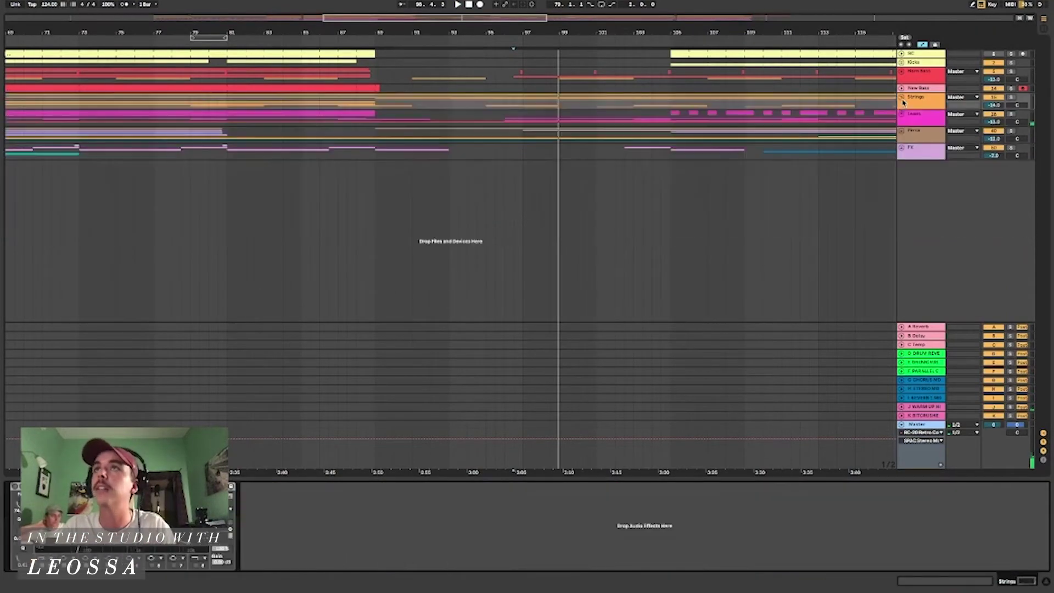
left_click(902, 72)
left_click(582, 132)
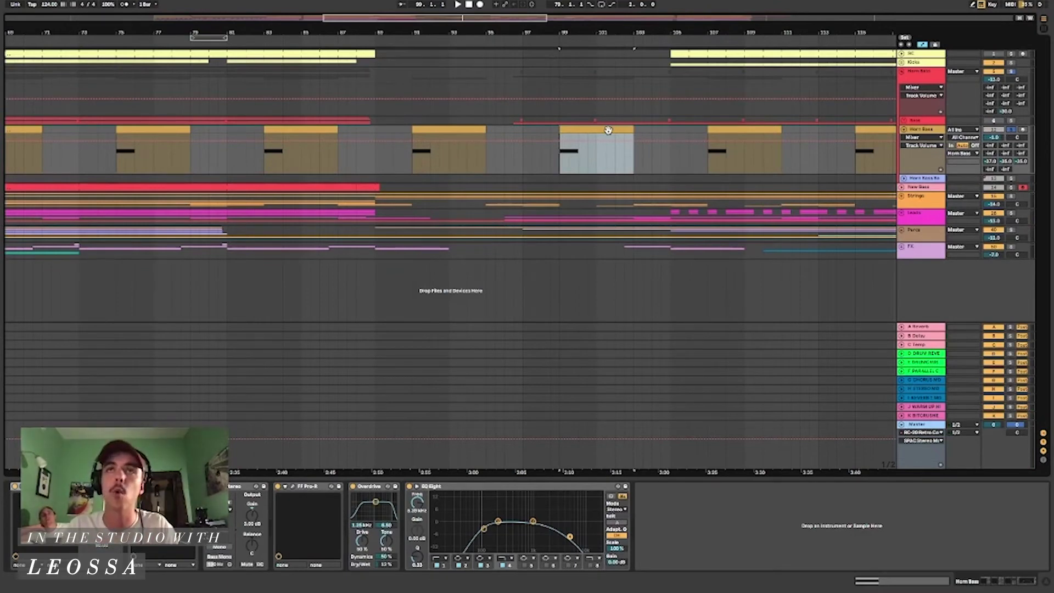
key("space")
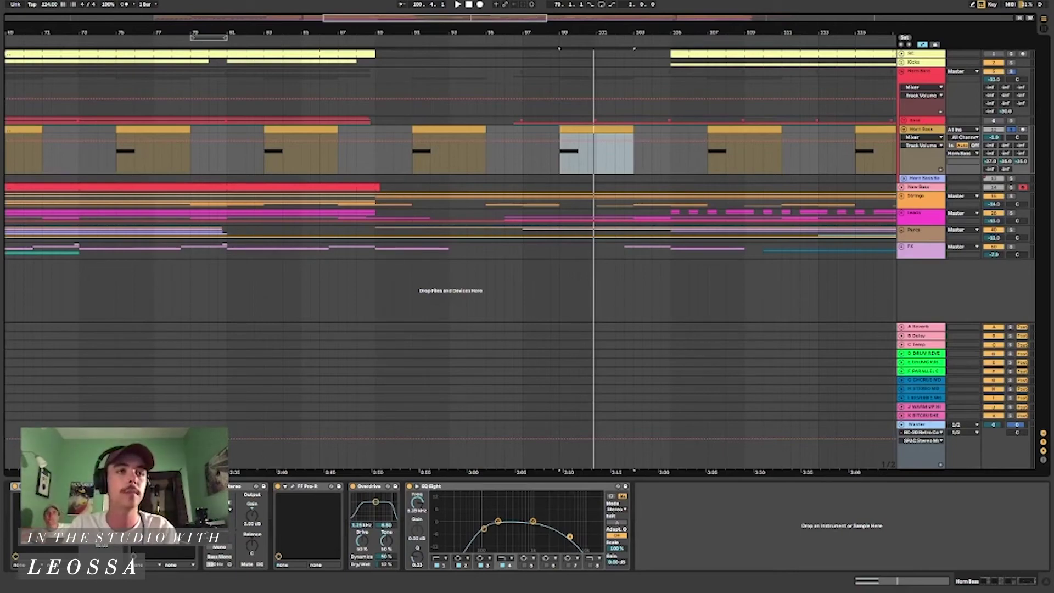
View and close the Horn Bass Diva patch, collapse Horn Bass, and unfold Leads
key("ctrl+alt+p")
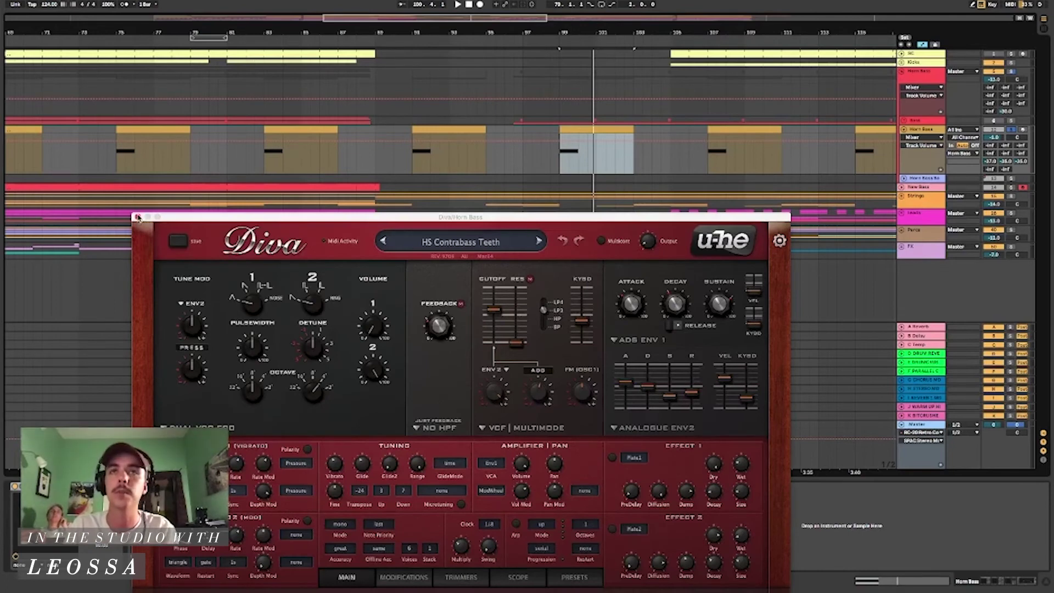
left_click(137, 217)
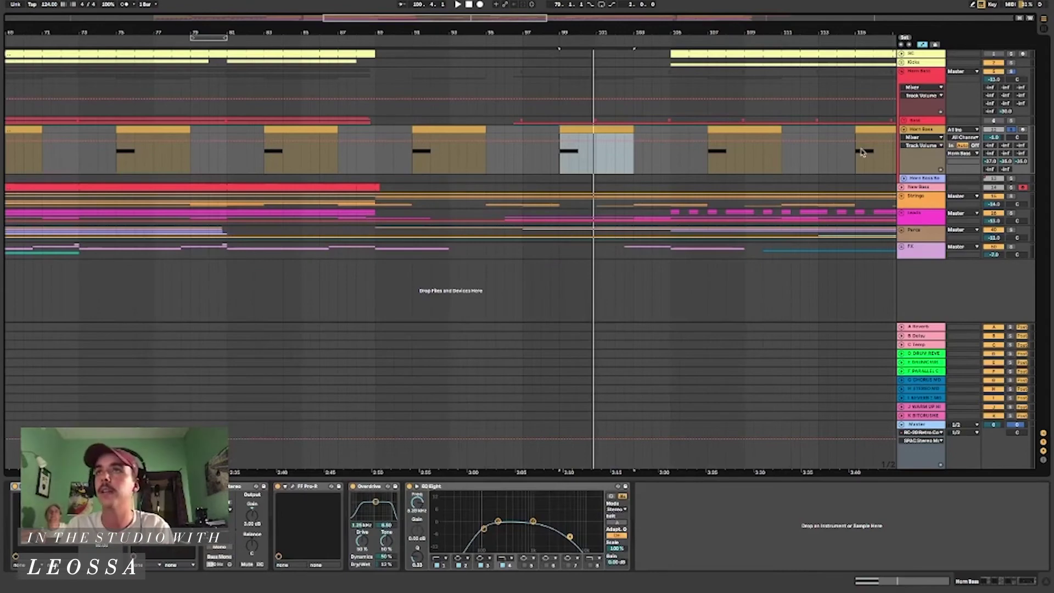
left_click(904, 129)
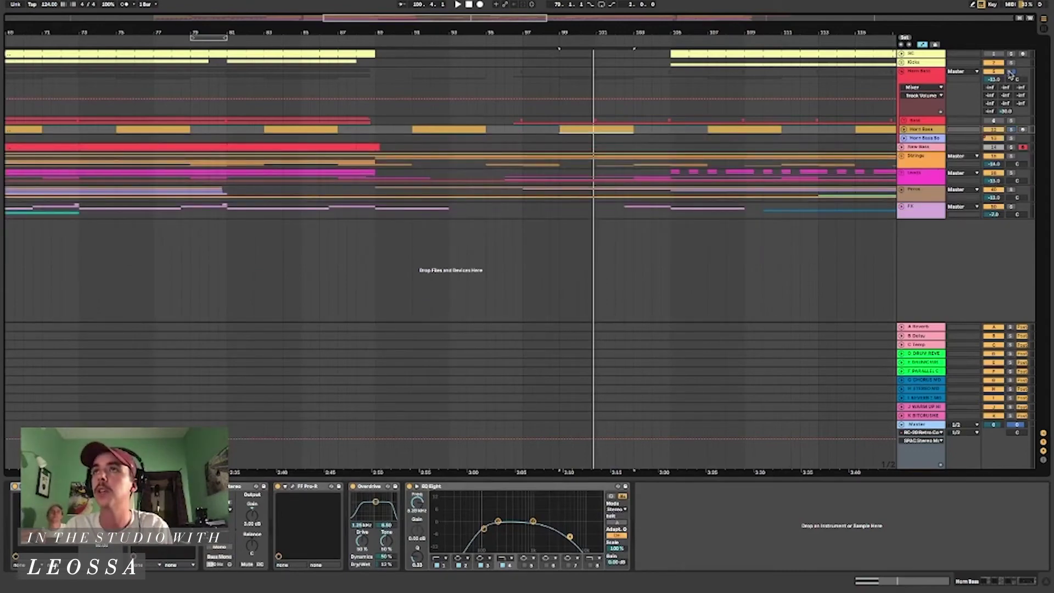
scroll(870, 169, "right", 1)
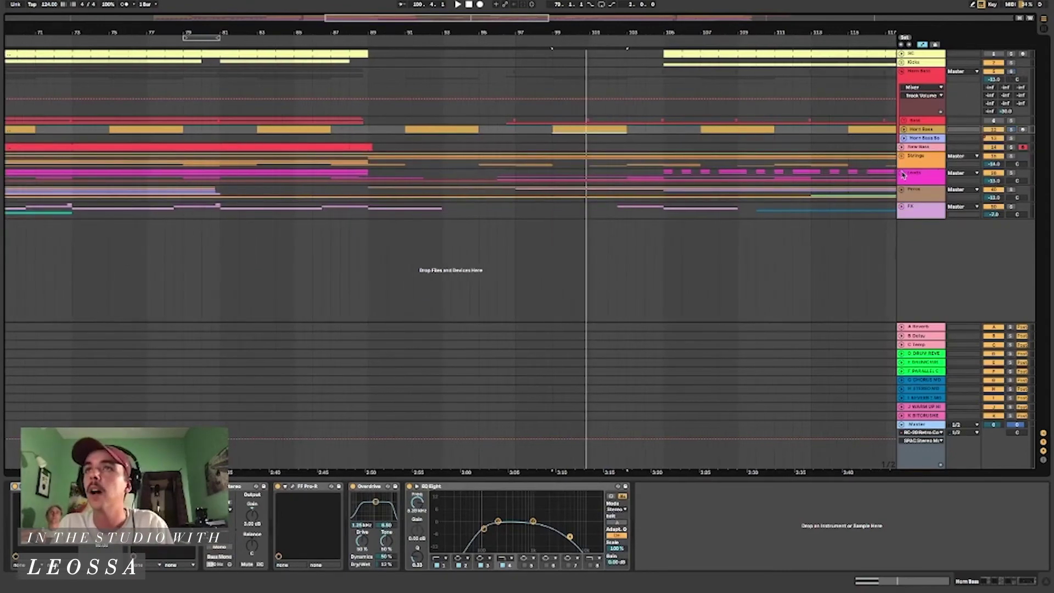
left_click(904, 174)
scroll(742, 201, "down", 5)
scroll(741, 200, "up", 2)
scroll(659, 199, "up", 1)
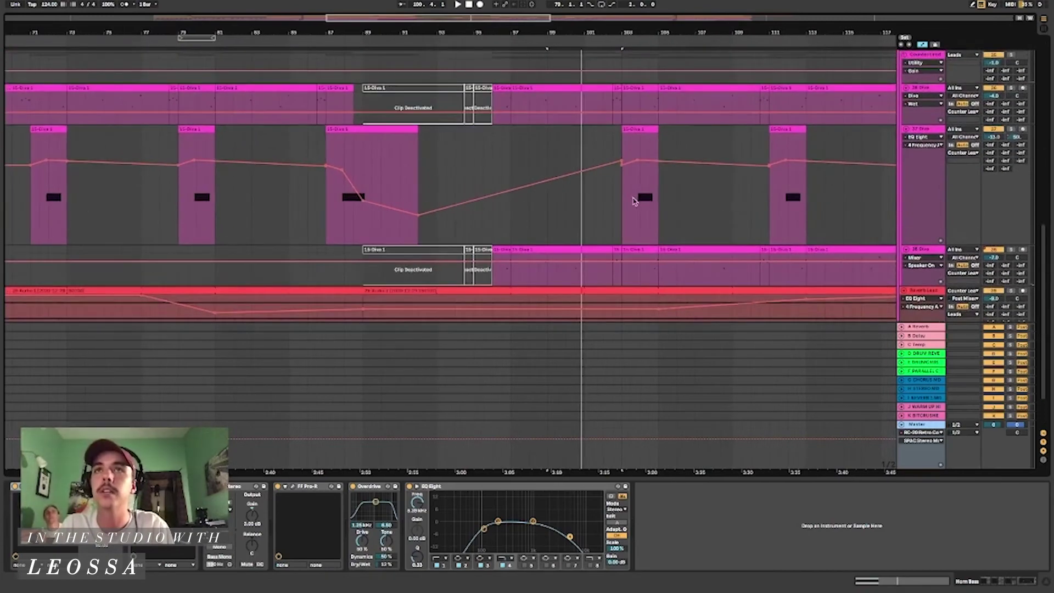
Play the lead section from the Dive clips, restart it, then collapse the Dive automation track
left_click(633, 201)
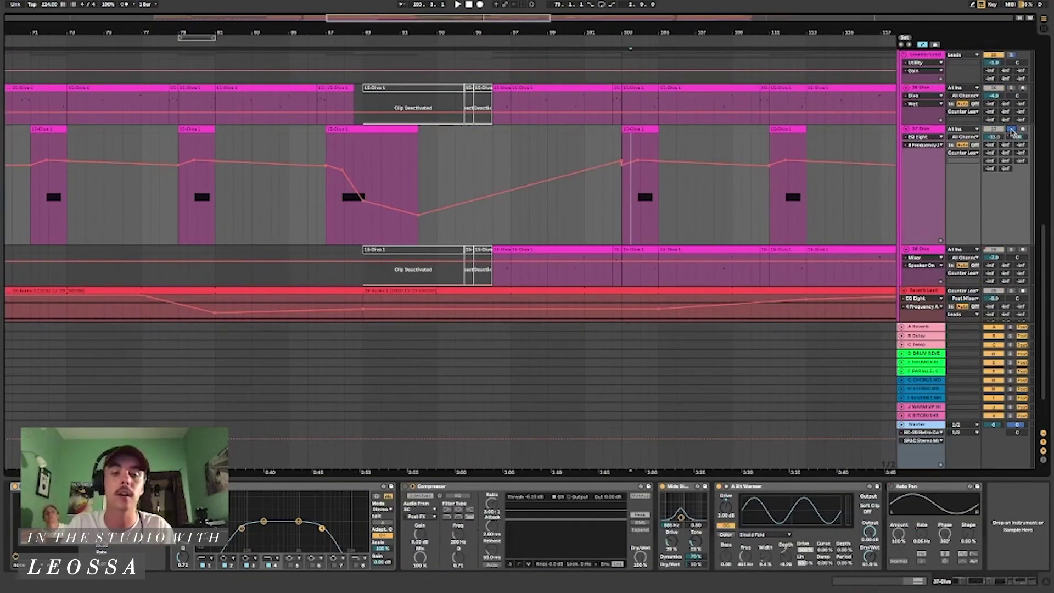
key("space")
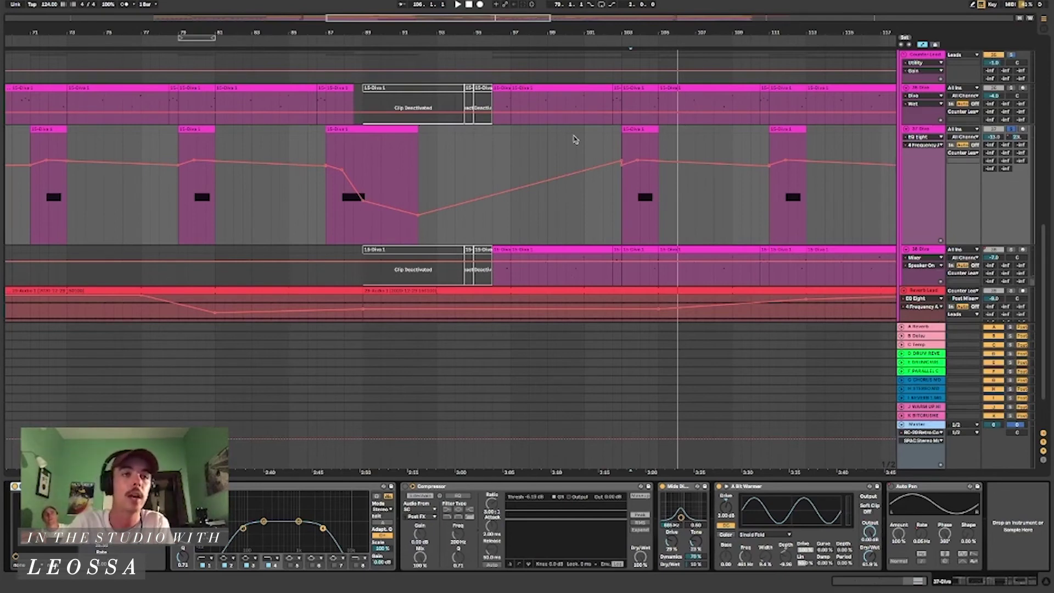
key("space")
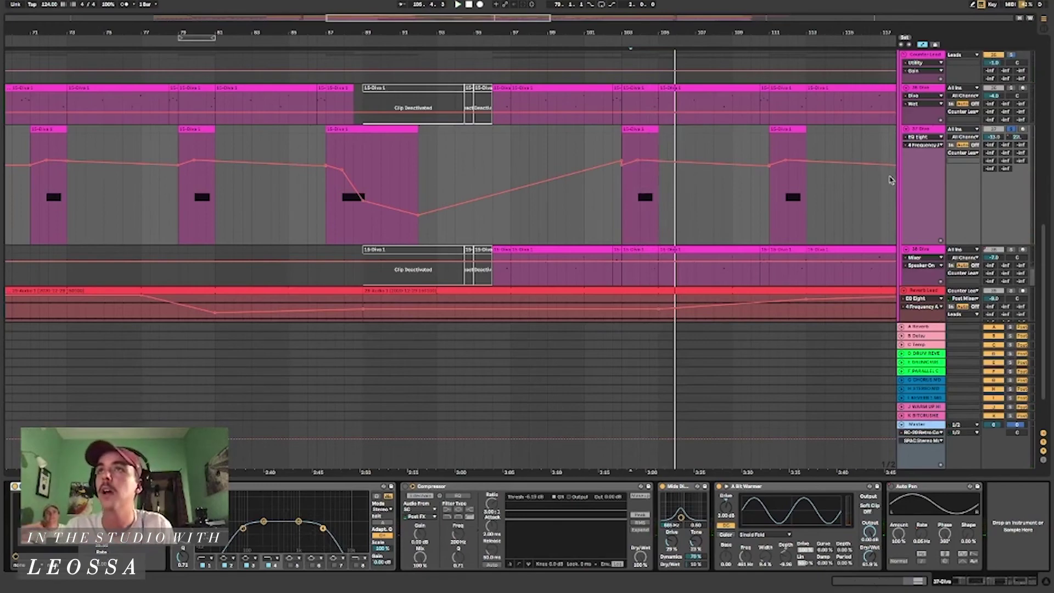
left_click(910, 130)
Collapse the Counter Lead lanes, unfold High Lead, then fold the Leads and Horn Bass groups
left_click(910, 89)
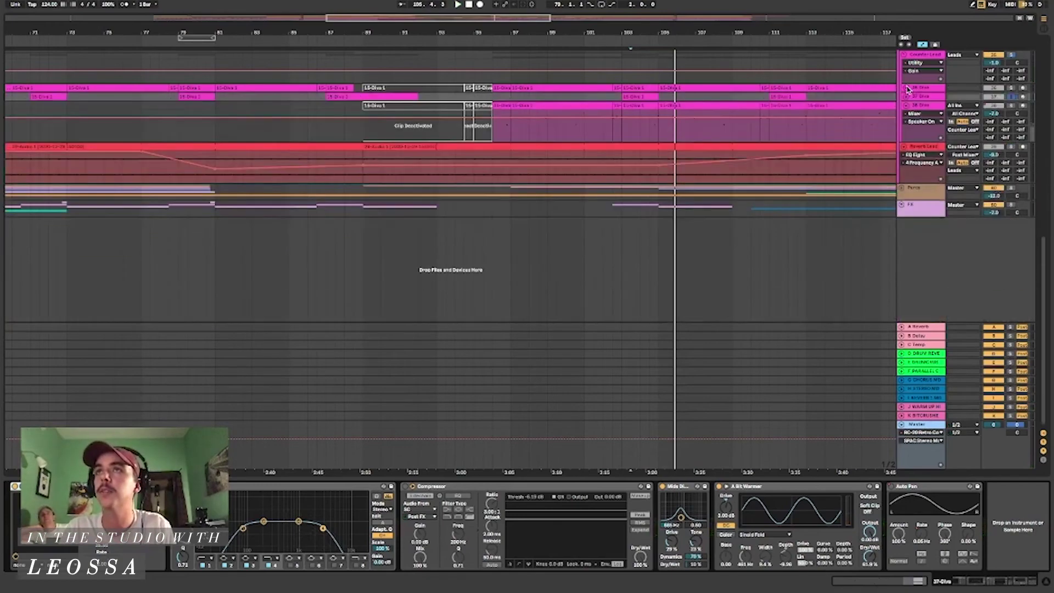
left_click(906, 59)
left_click(905, 93)
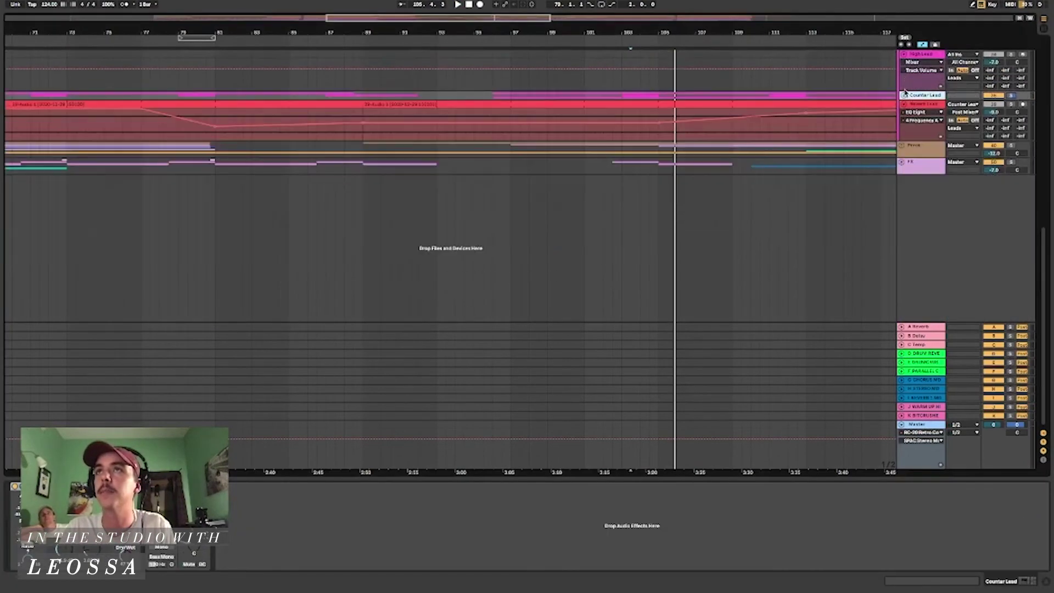
left_click(903, 55)
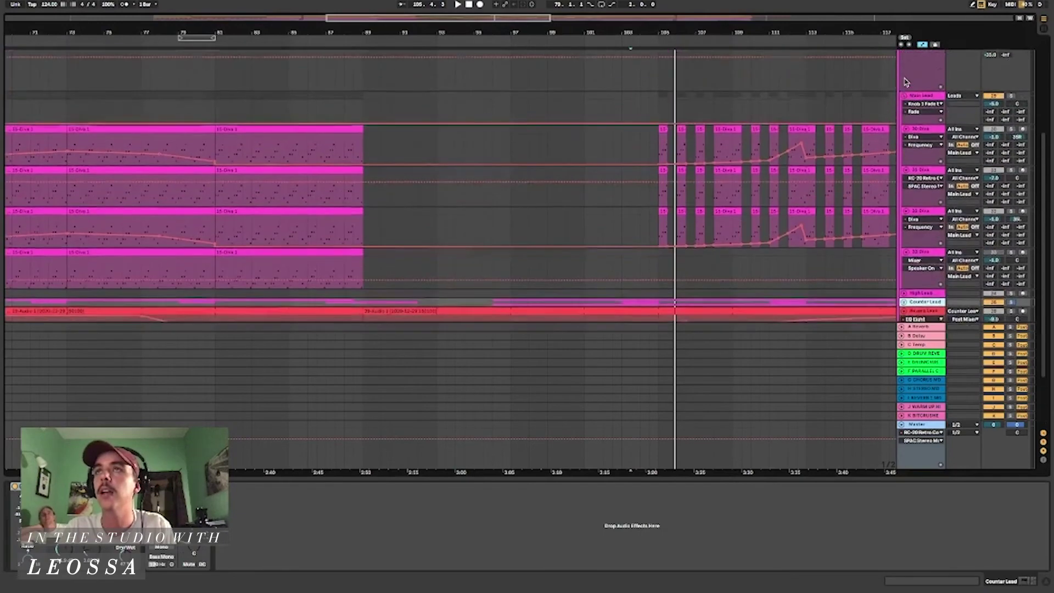
scroll(904, 82, "up", 3)
left_click(904, 152)
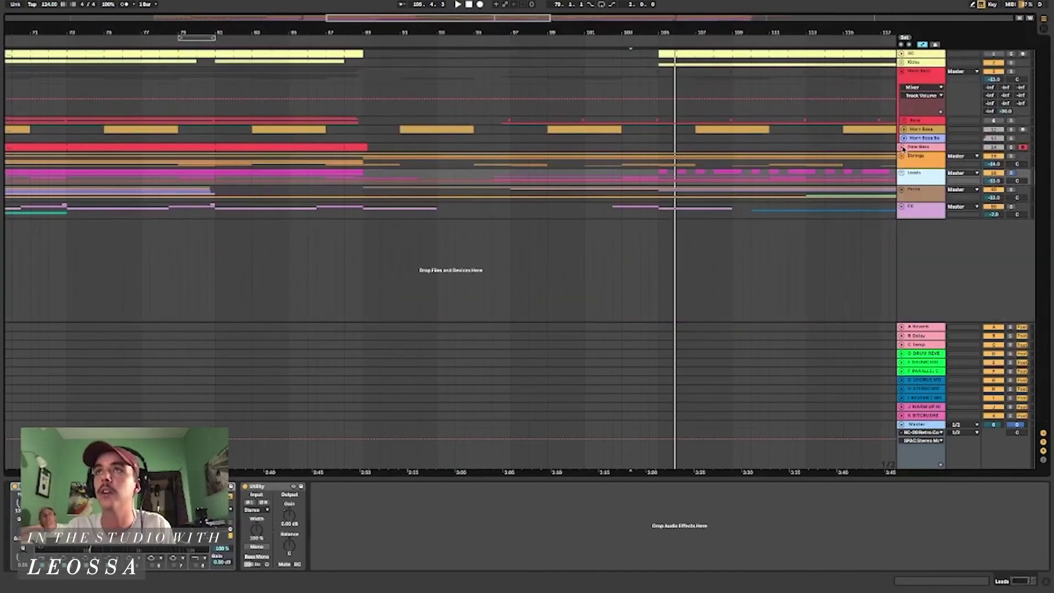
left_click(903, 73)
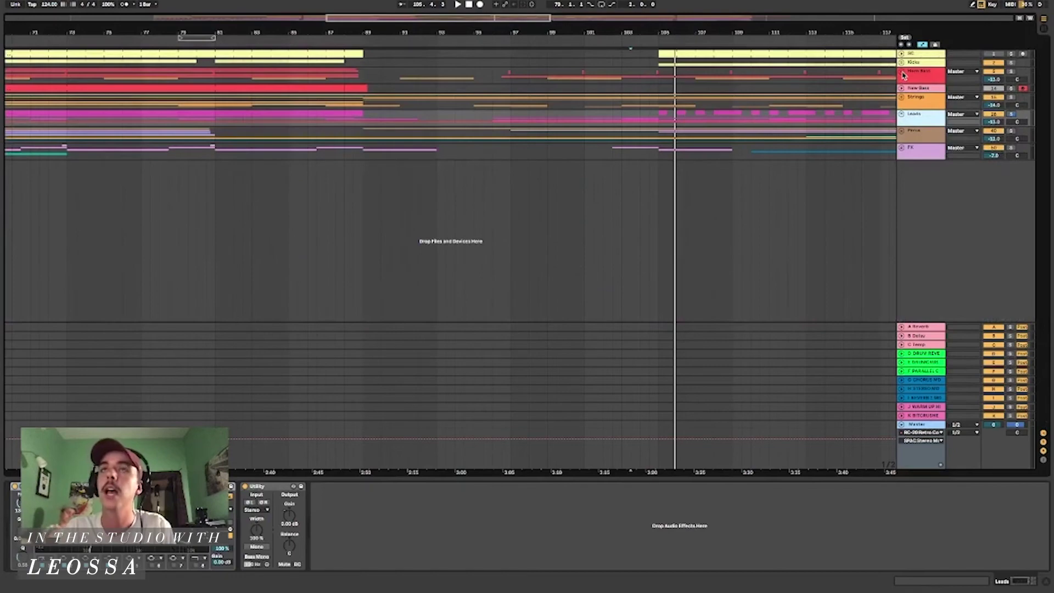